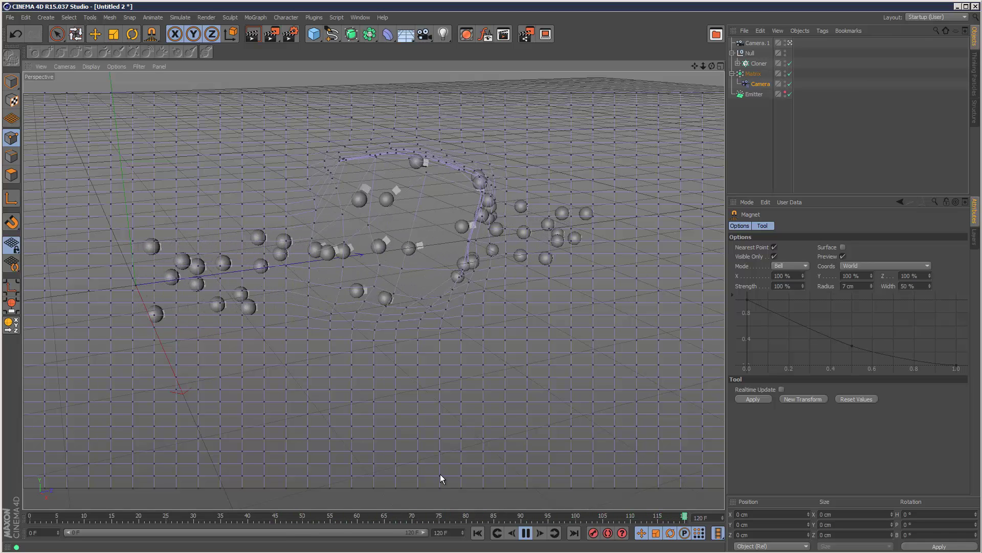
# Stop playback at frame 42 and magnet-drag Camera deformer grid points down-left into a spike
pyautogui.press('F8')
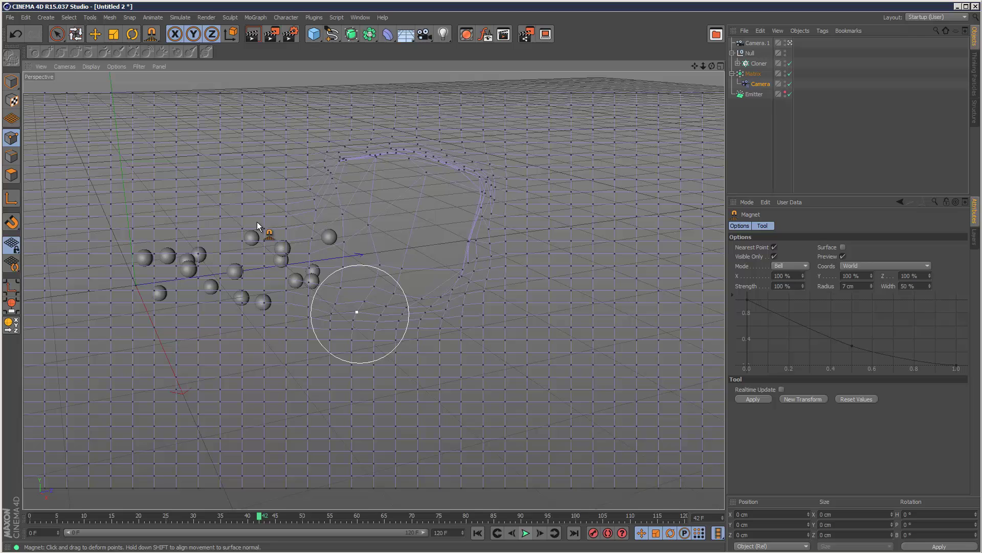
pyautogui.moveTo(220, 225)
pyautogui.mouseDown()
pyautogui.moveTo(222, 330)
pyautogui.moveTo(244, 342)
pyautogui.mouseUp()
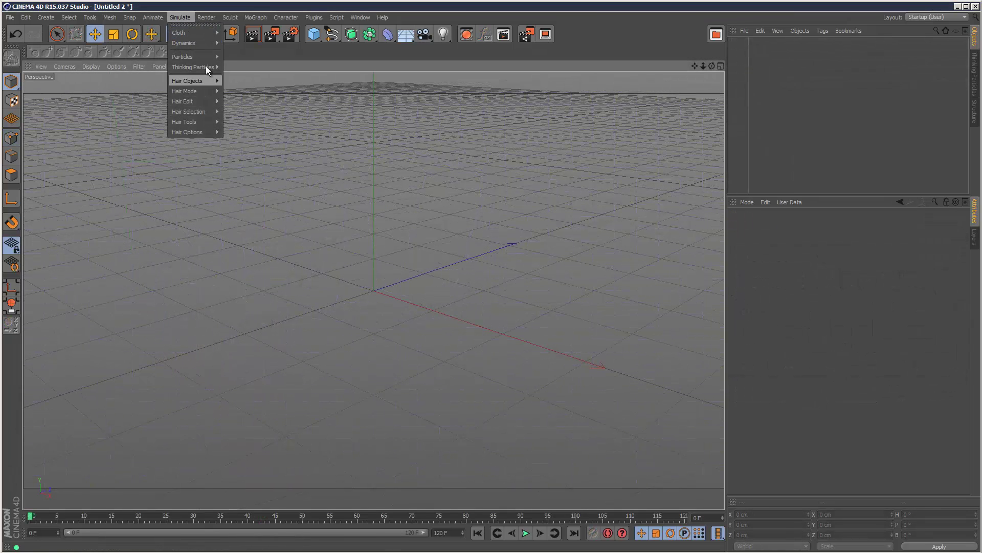
# Add a particle Emitter from Simulate > Particles and orbit the view around it
pyautogui.moveTo(202, 57)
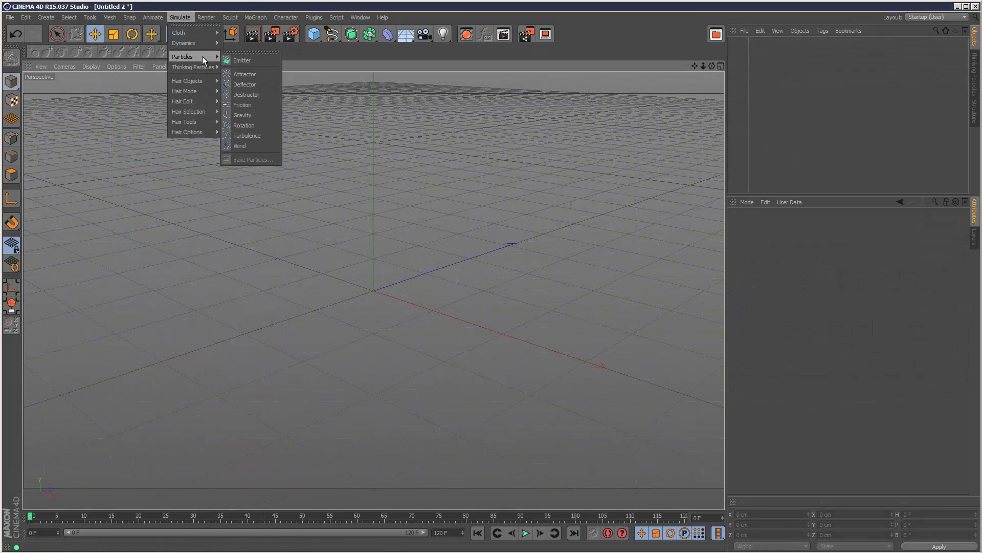
pyautogui.click(240, 60)
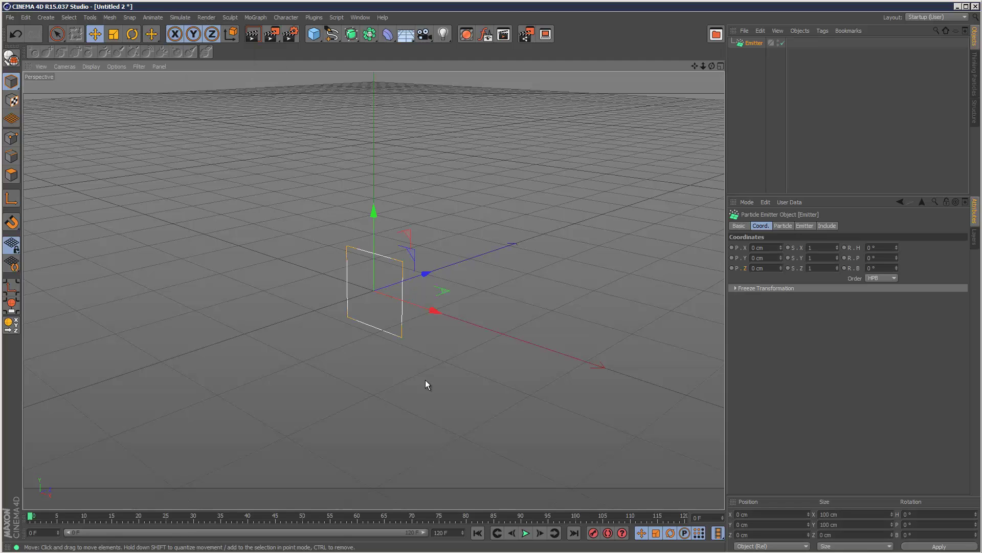
pyautogui.moveTo(712, 66); pyautogui.dragTo(709, 64)
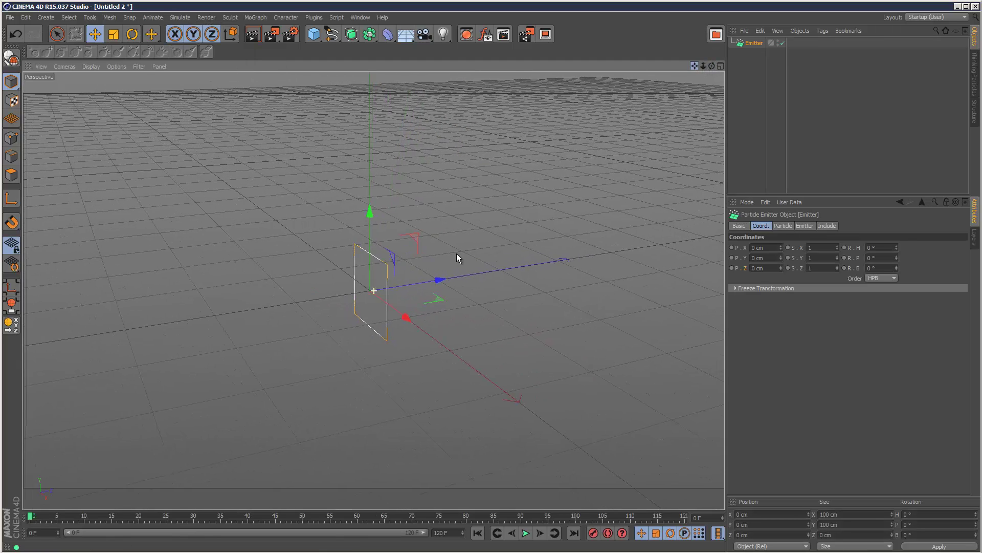
pyautogui.keyDown('alt'); pyautogui.moveTo(457, 253); pyautogui.dragTo(464, 259); pyautogui.keyUp('alt')
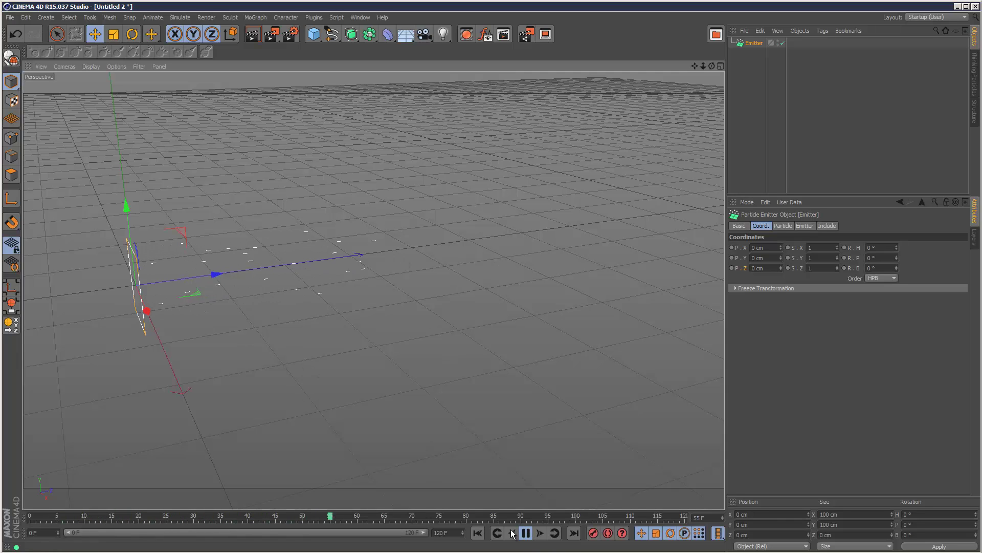
# Pause playback, clear the selection and add a MoGraph Matrix object
pyautogui.click(526, 534)
pyautogui.click(886, 123)
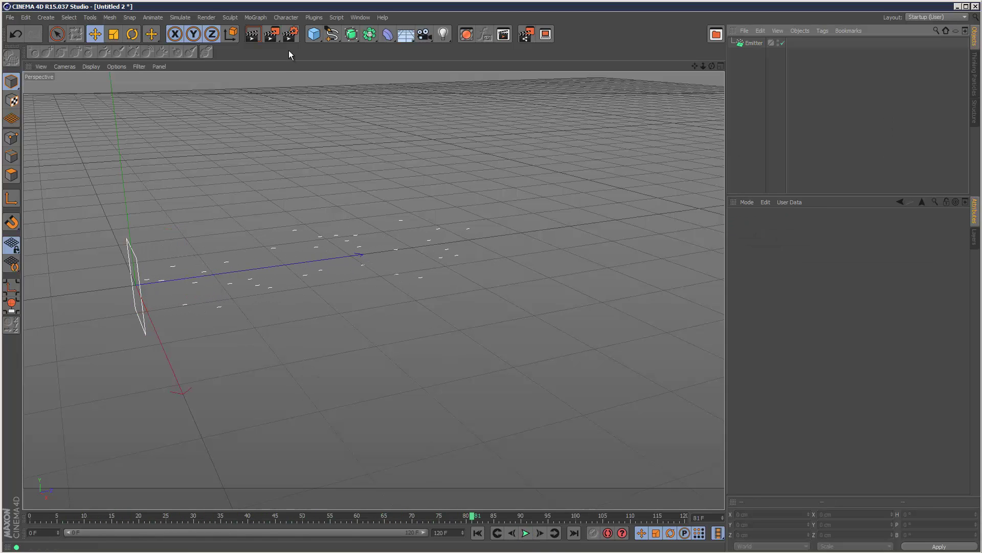
pyautogui.click(256, 18)
pyautogui.click(284, 104)
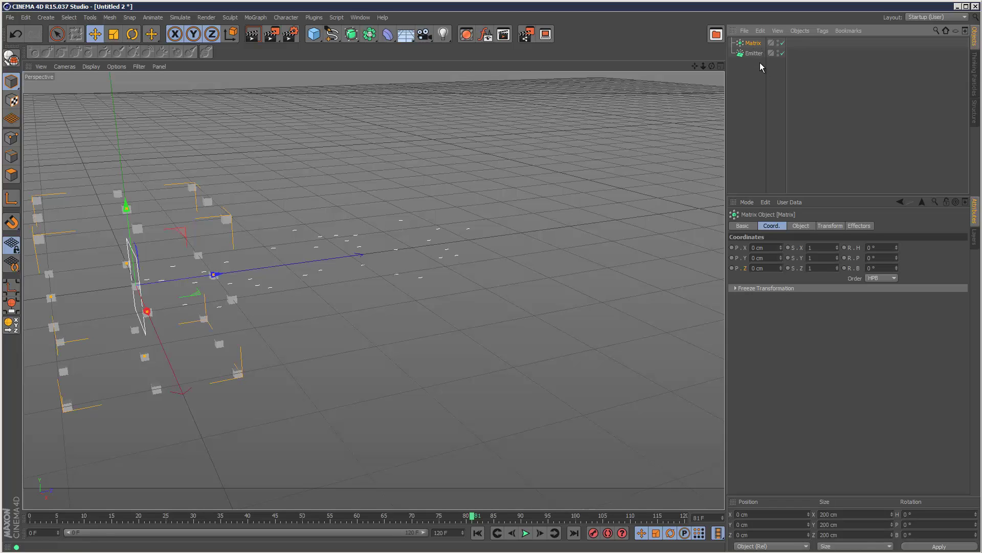
# Set the Matrix to Object mode with Emitter as its source, then replay from the start
pyautogui.click(753, 43)
pyautogui.click(799, 226)
pyautogui.click(783, 248)
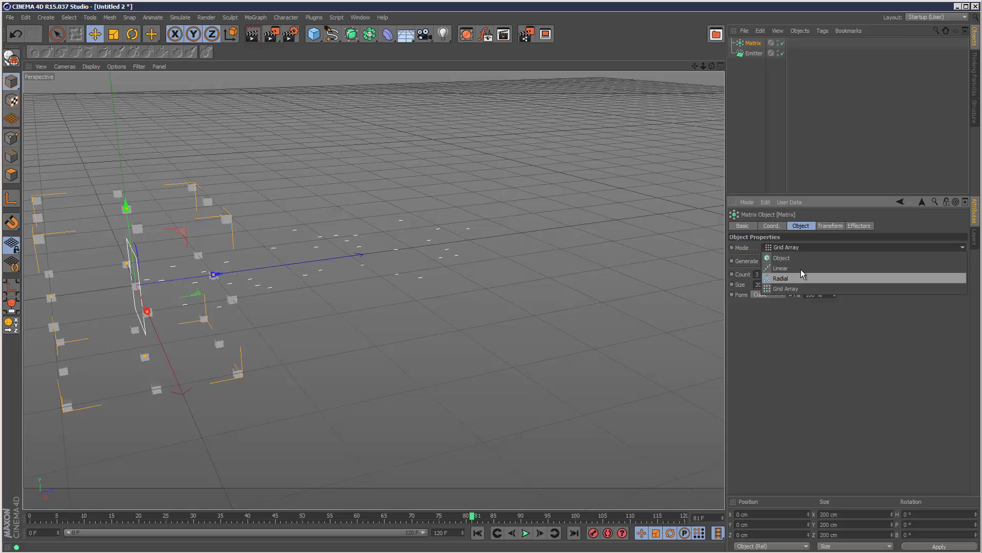
pyautogui.click(792, 259)
pyautogui.click(753, 53)
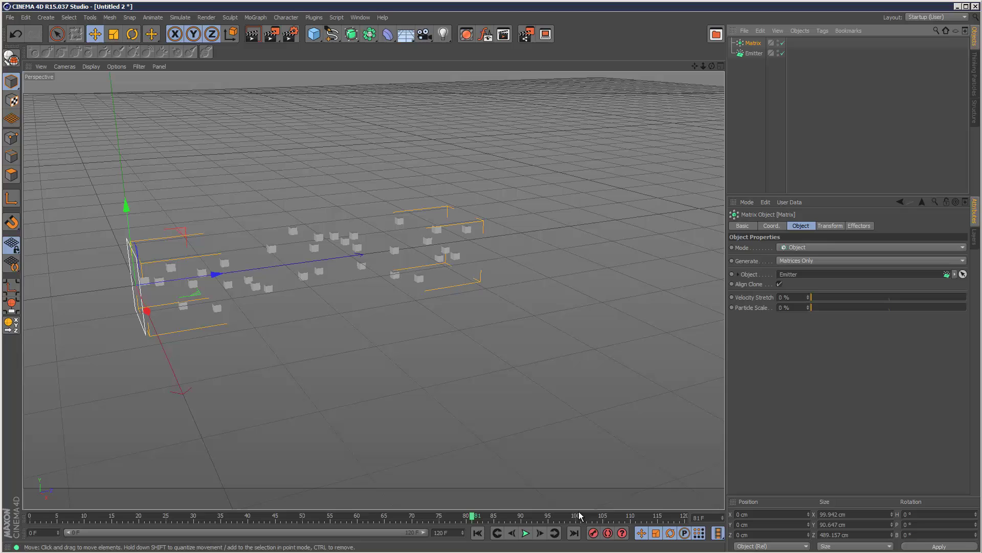
pyautogui.hotkey('shift', 'f')
pyautogui.press('F8')
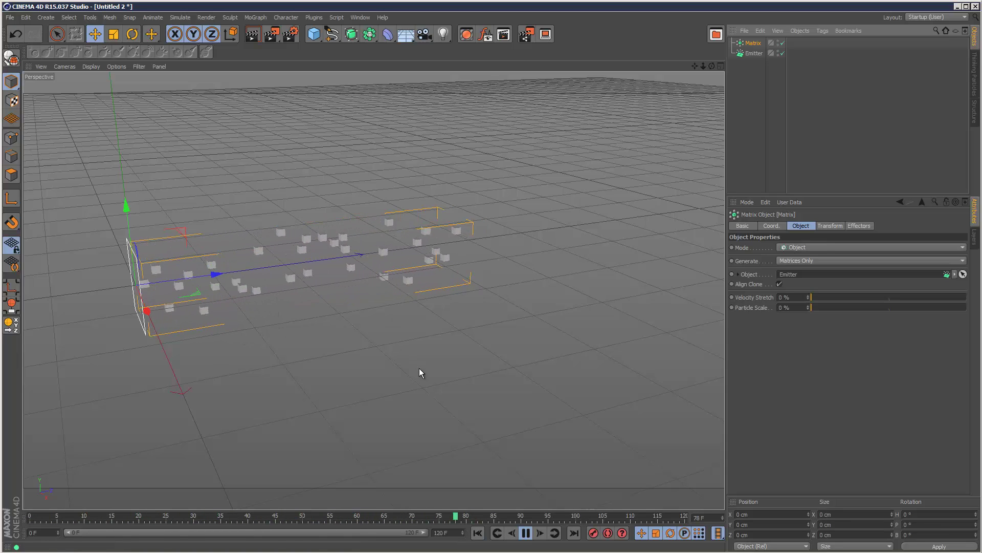
# Pause at frame 56 and add a Cloner in Object mode using Matrix as its object
pyautogui.click(526, 533)
pyautogui.click(886, 140)
pyautogui.click(255, 16)
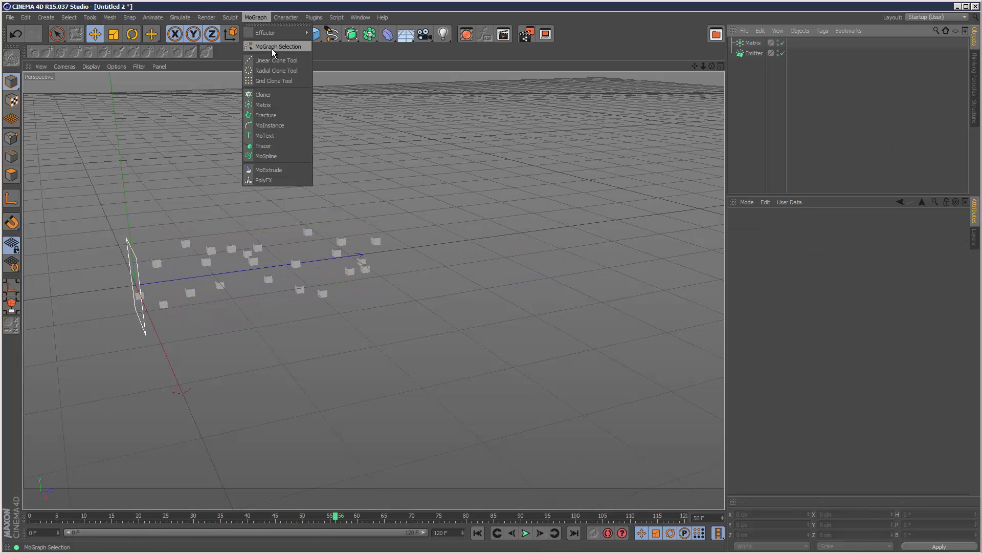
pyautogui.click(271, 94)
pyautogui.click(786, 245)
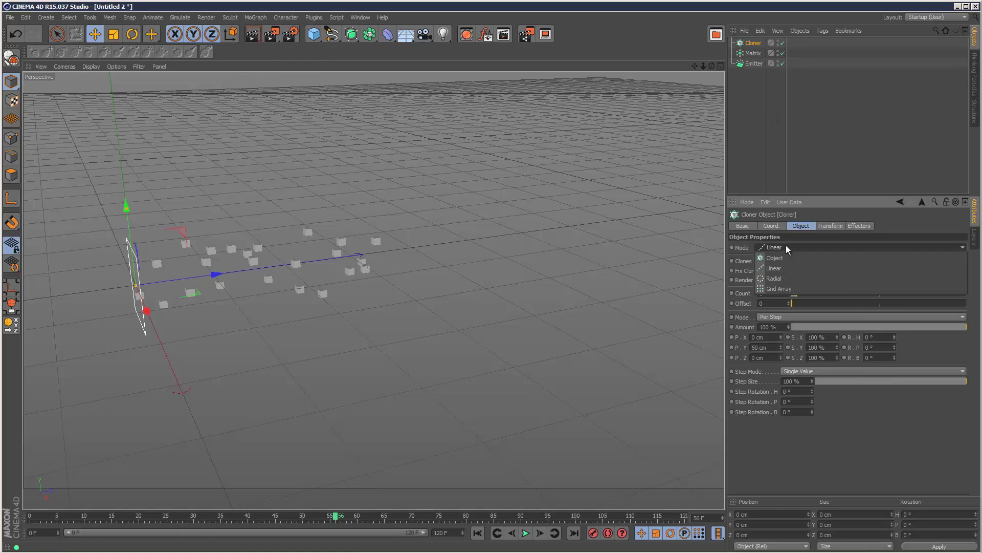
pyautogui.click(791, 257)
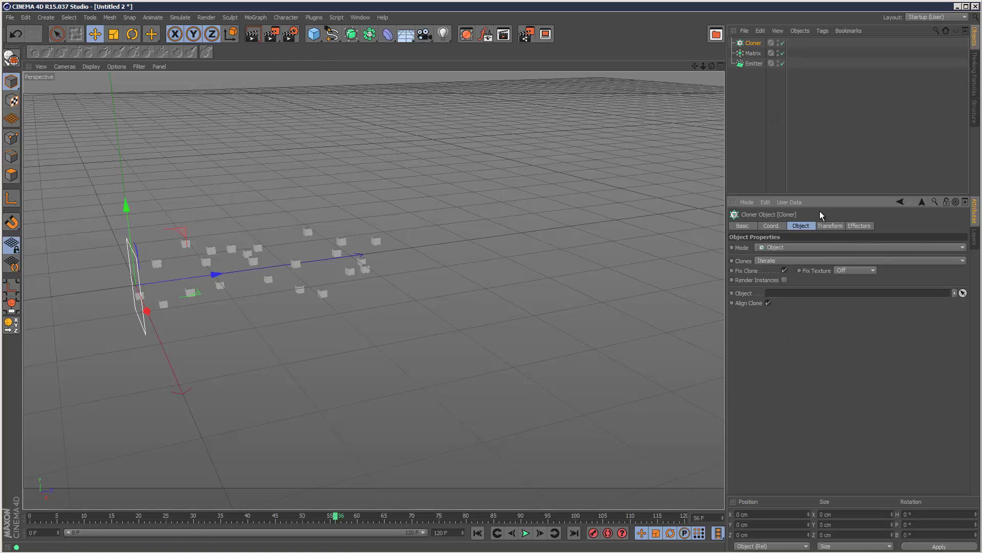
pyautogui.click(753, 53)
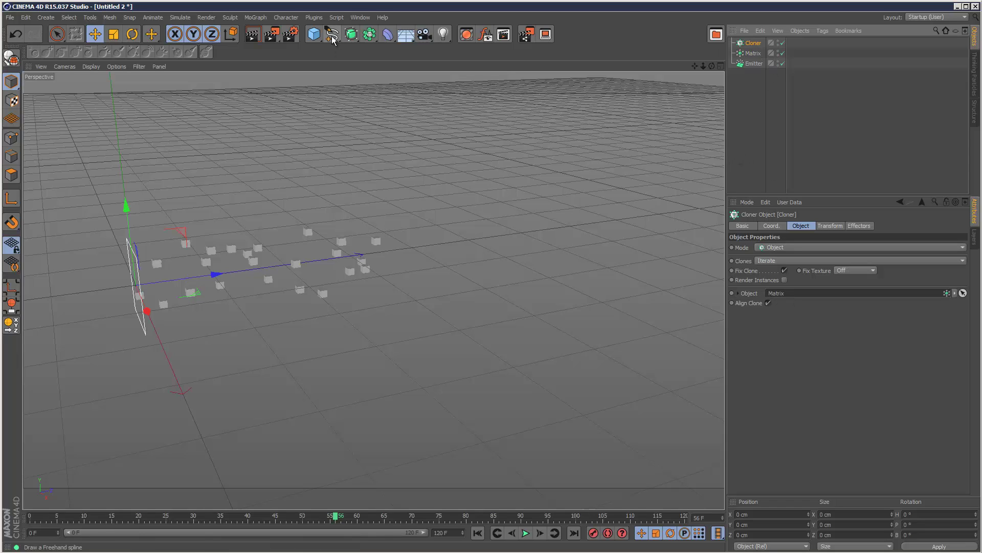
# Add a Sphere under the Cloner, set its radius to 11 cm, and replay
pyautogui.click(314, 34)
pyautogui.click(531, 67)
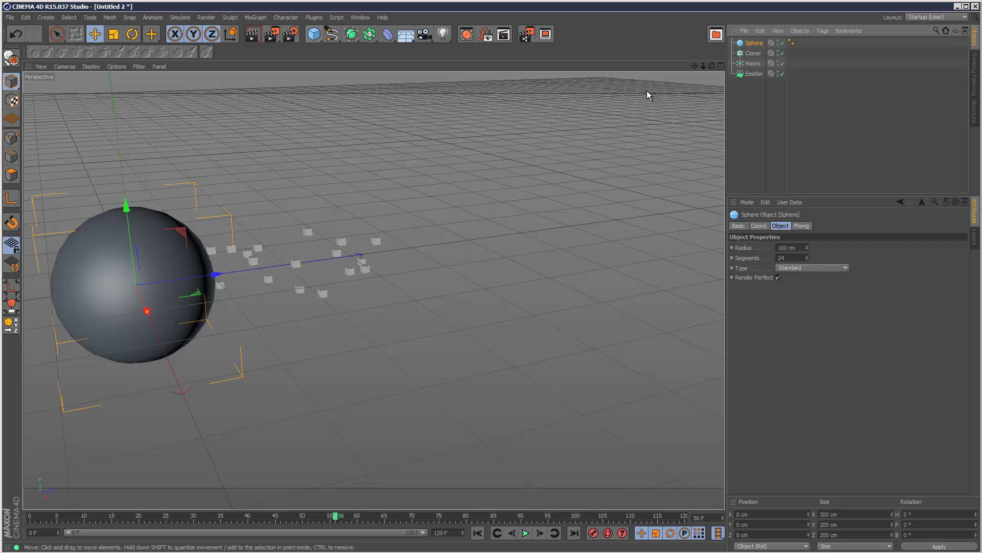
pyautogui.moveTo(754, 53); pyautogui.dragTo(754, 54)
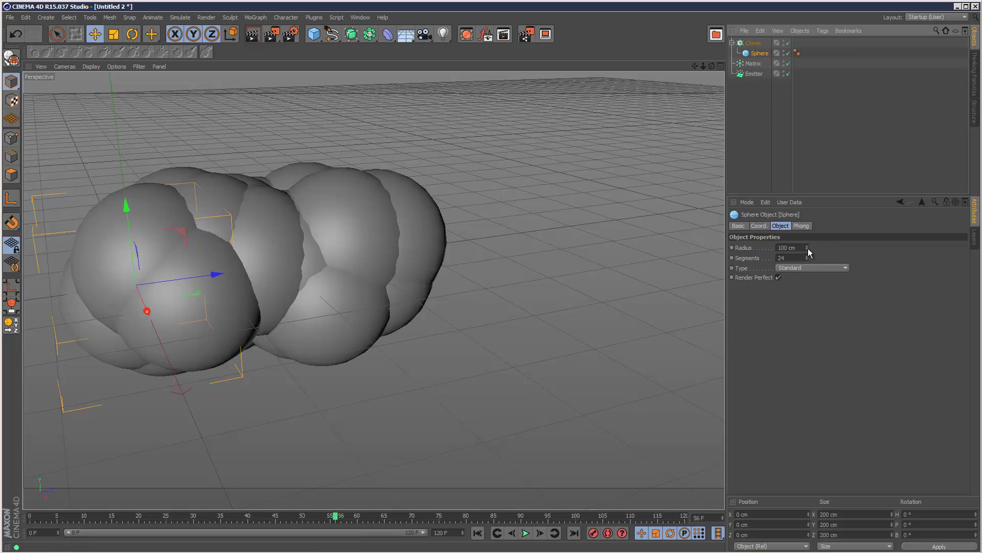
pyautogui.moveTo(809, 248); pyautogui.dragTo(809, 248)
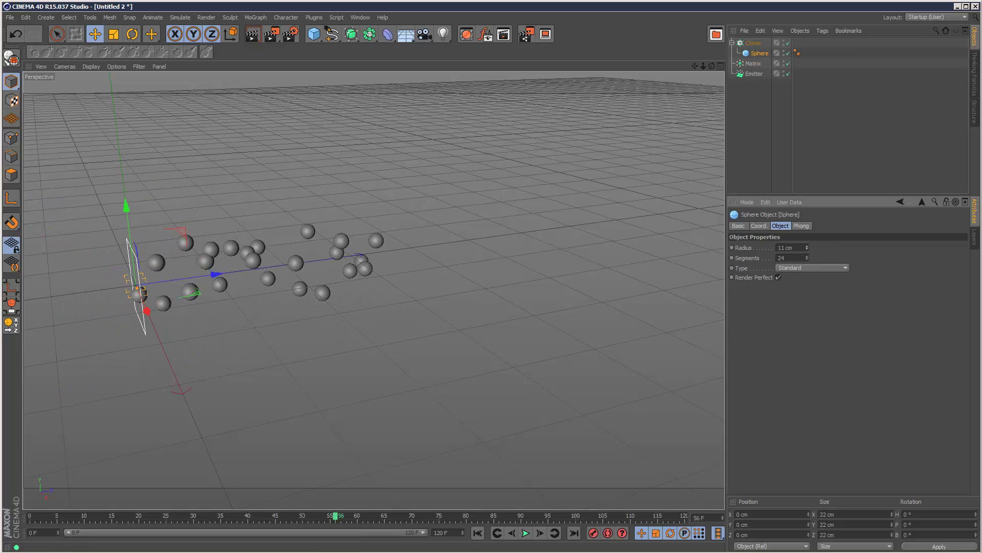
pyautogui.click(478, 533)
pyautogui.click(525, 533)
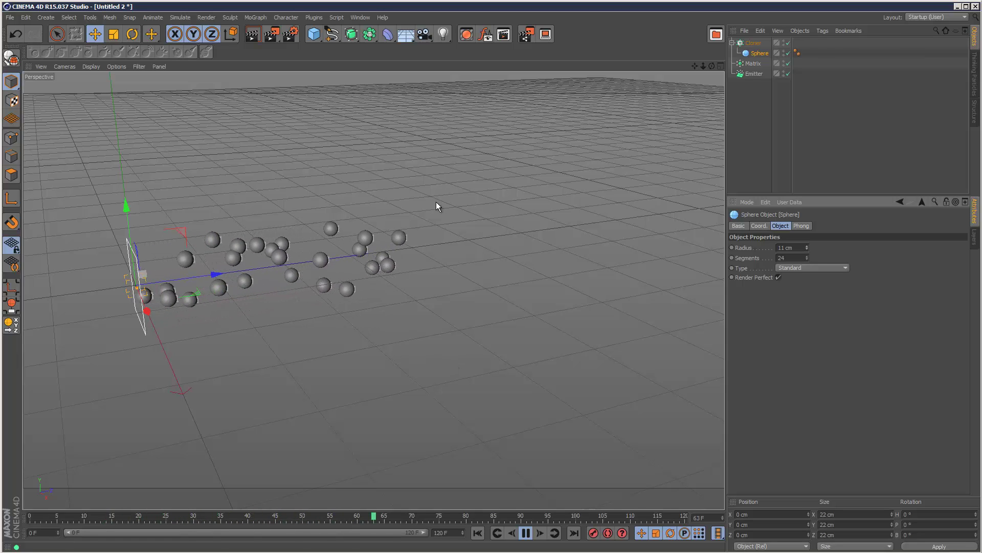
# Stop at frame 95, add a Twist deformer under the Matrix, and set its angle to 84°
pyautogui.click(526, 533)
pyautogui.click(843, 102)
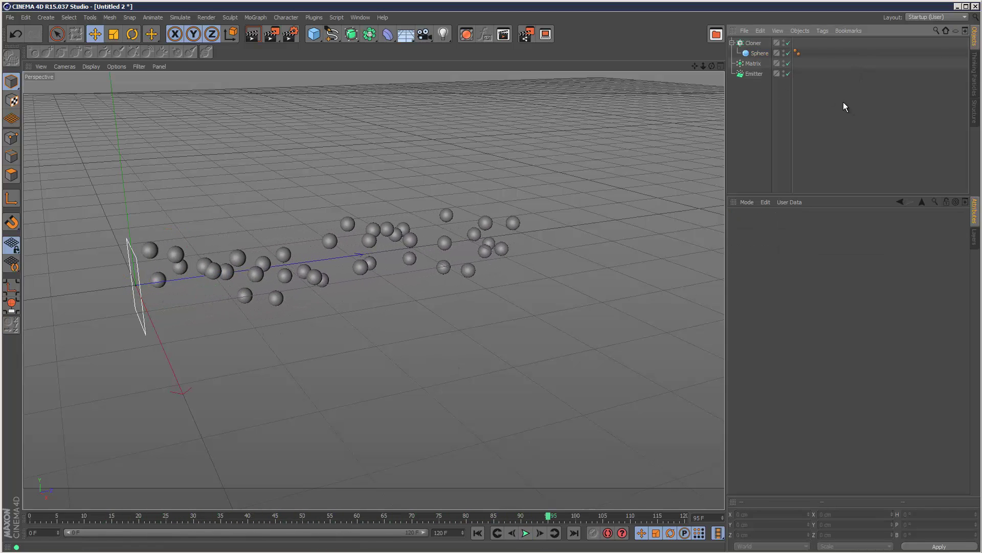
pyautogui.click(754, 63)
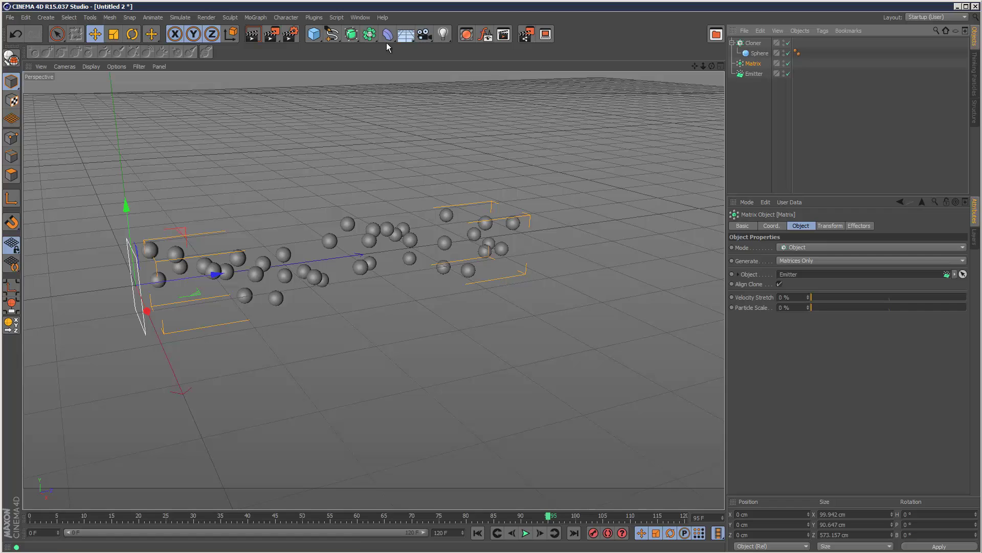
pyautogui.click(388, 34)
pyautogui.click(425, 67)
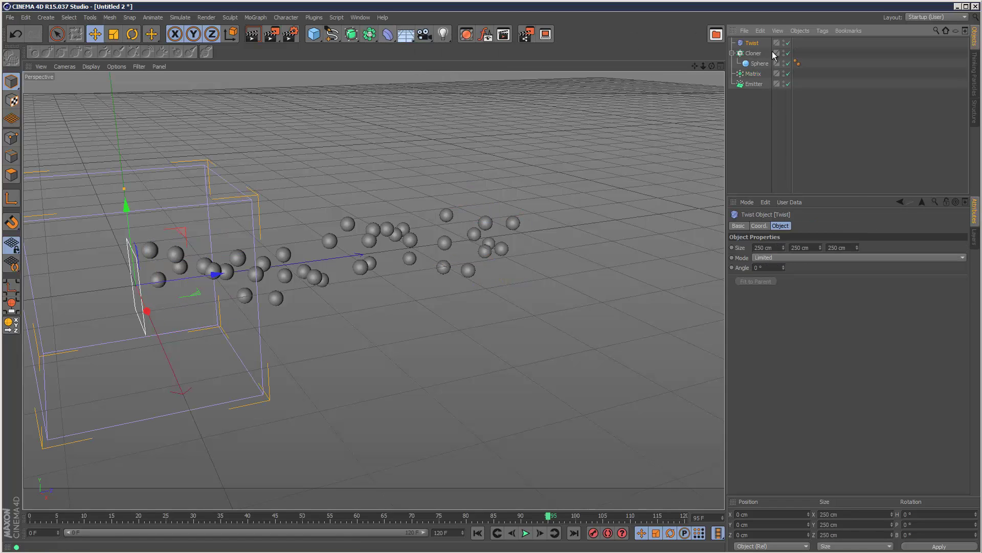
pyautogui.moveTo(758, 82); pyautogui.dragTo(756, 77)
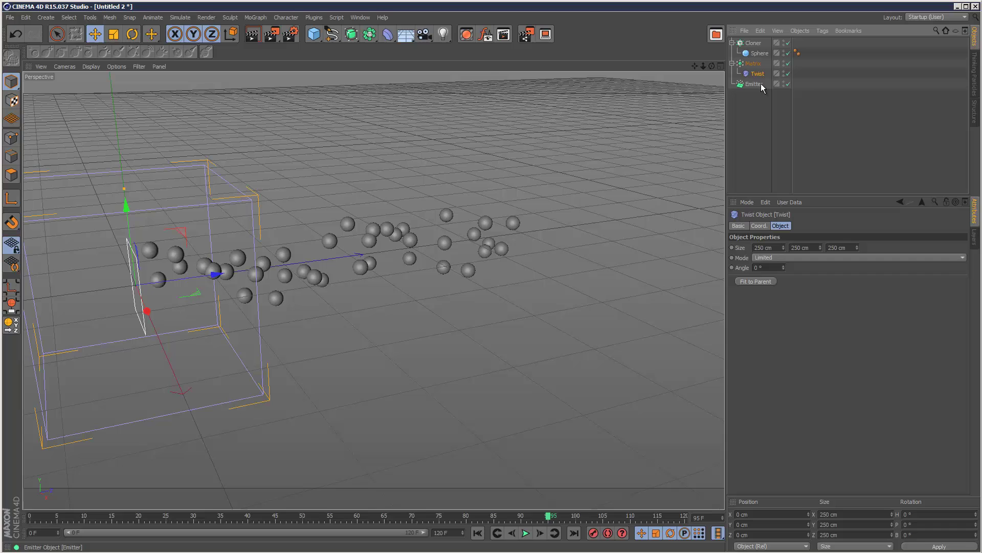
pyautogui.moveTo(784, 267); pyautogui.dragTo(784, 270)
# Rotate the Twist deformer about -92° onto its side, slide it along Z, and set Size Y to 778 cm
pyautogui.press('r')
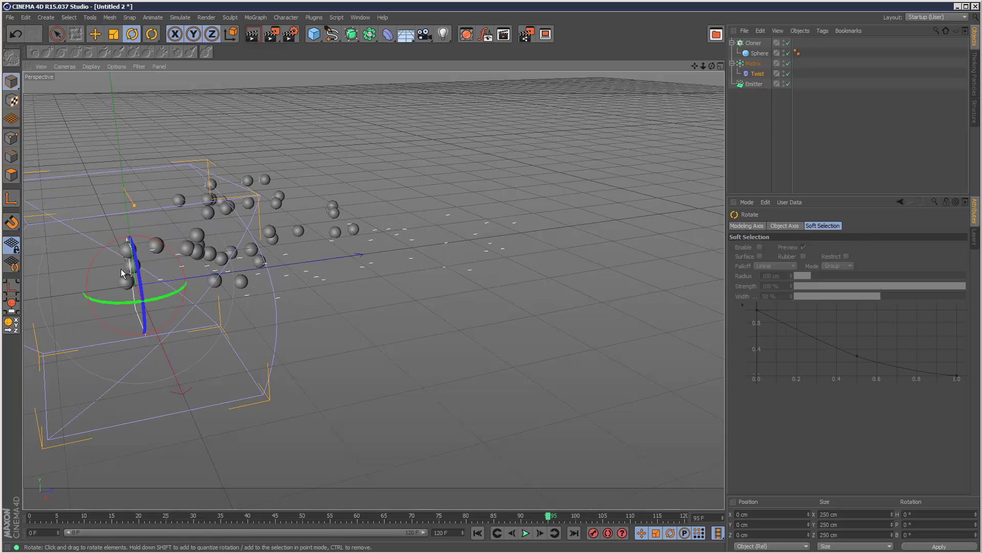
pyautogui.moveTo(97, 262); pyautogui.dragTo(178, 236)
pyautogui.hotkey('ctrl', 'z')
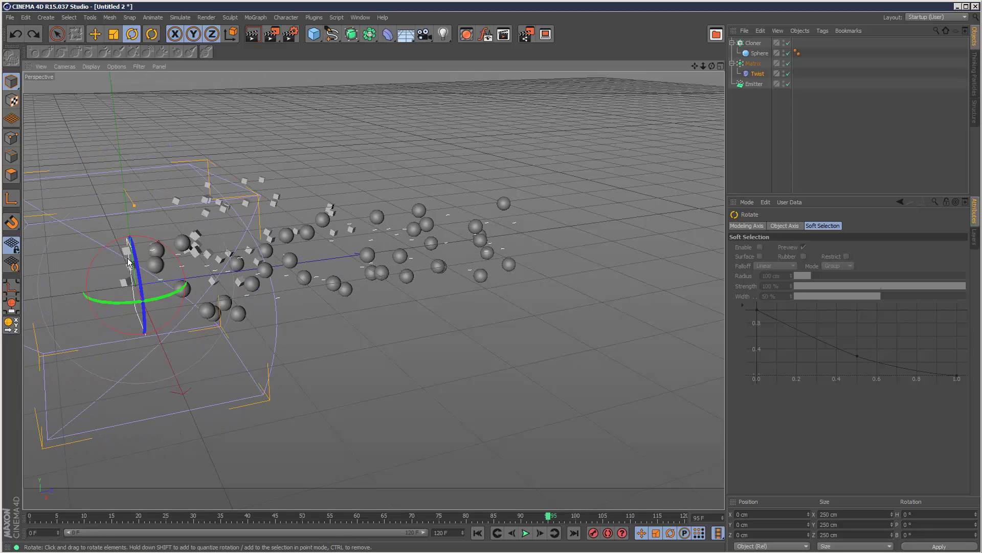
pyautogui.moveTo(94, 267); pyautogui.dragTo(168, 245)
pyautogui.press('e')
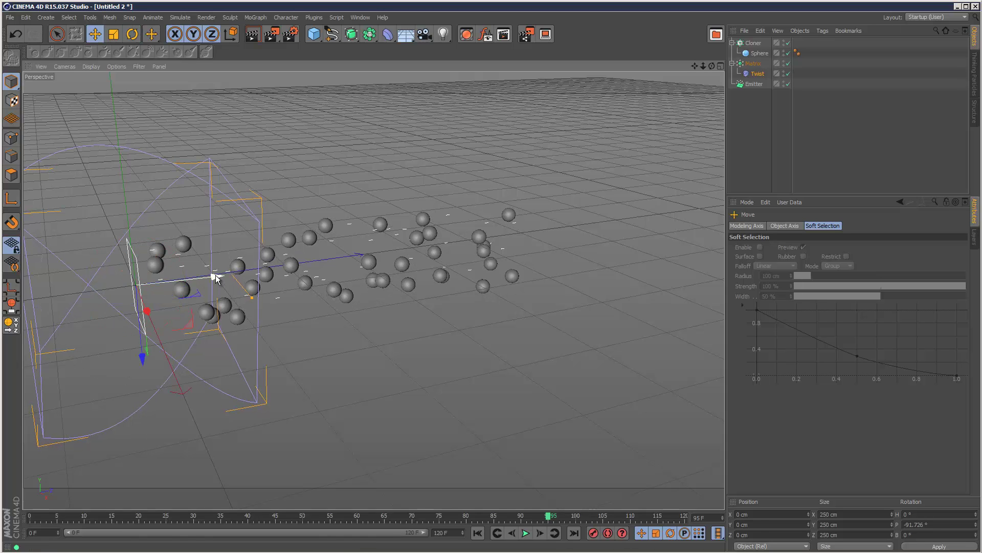
pyautogui.moveTo(215, 276); pyautogui.dragTo(398, 256)
pyautogui.click(762, 74)
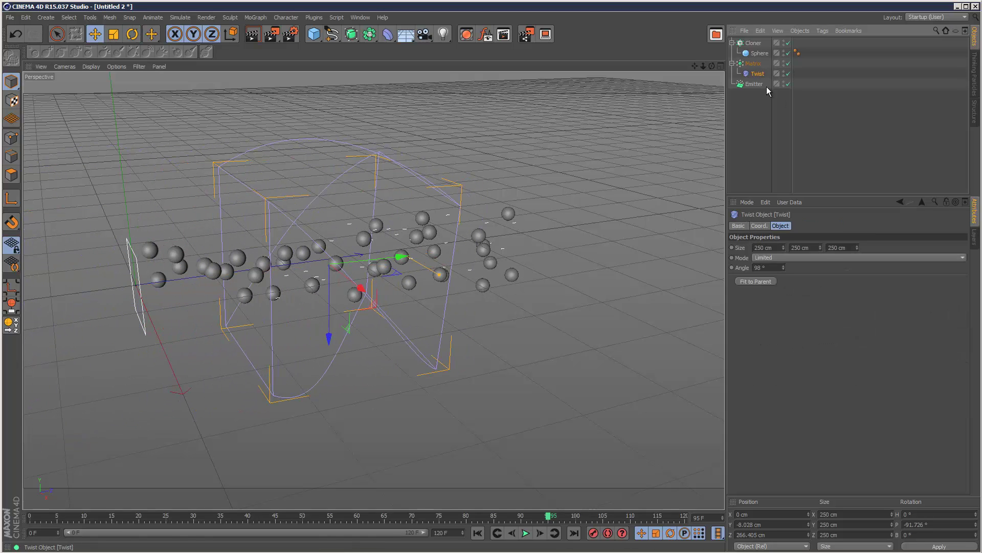
pyautogui.moveTo(822, 248); pyautogui.dragTo(783, 268)
# Replay from the start while raising the Twist deformer's angle to 699°, then stop playback
pyautogui.click(793, 180)
pyautogui.click(478, 532)
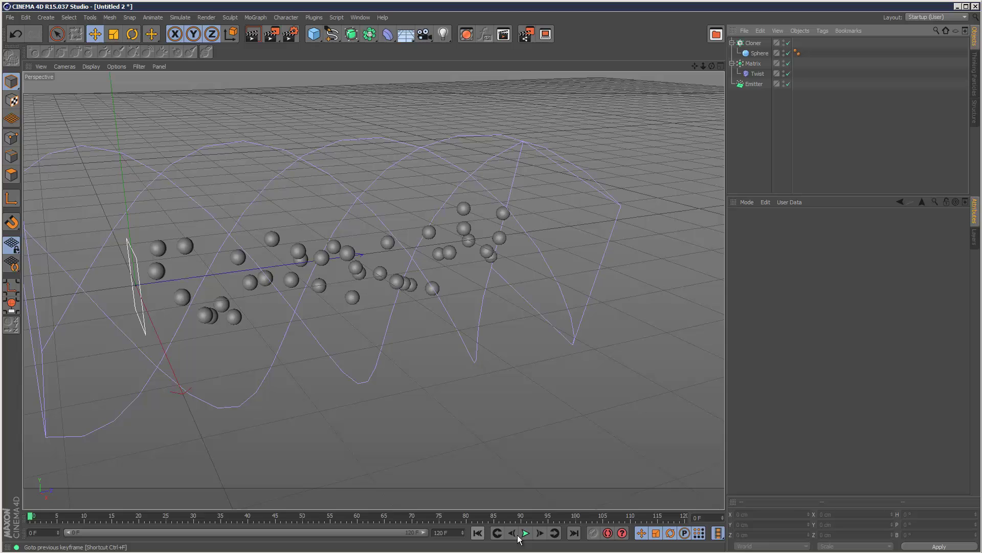
pyautogui.click(526, 533)
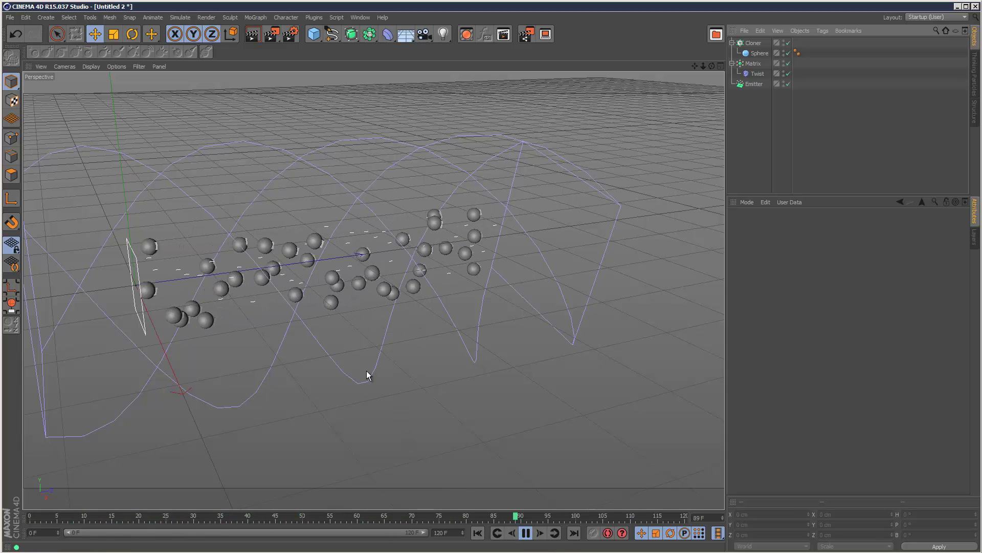
pyautogui.click(758, 74)
pyautogui.moveTo(784, 266); pyautogui.dragTo(784, 266)
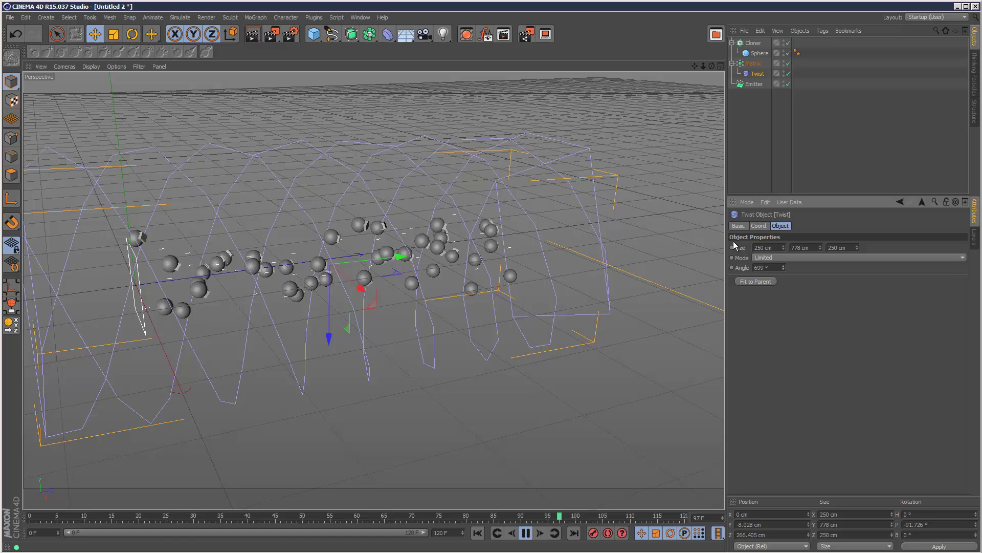
pyautogui.click(767, 173)
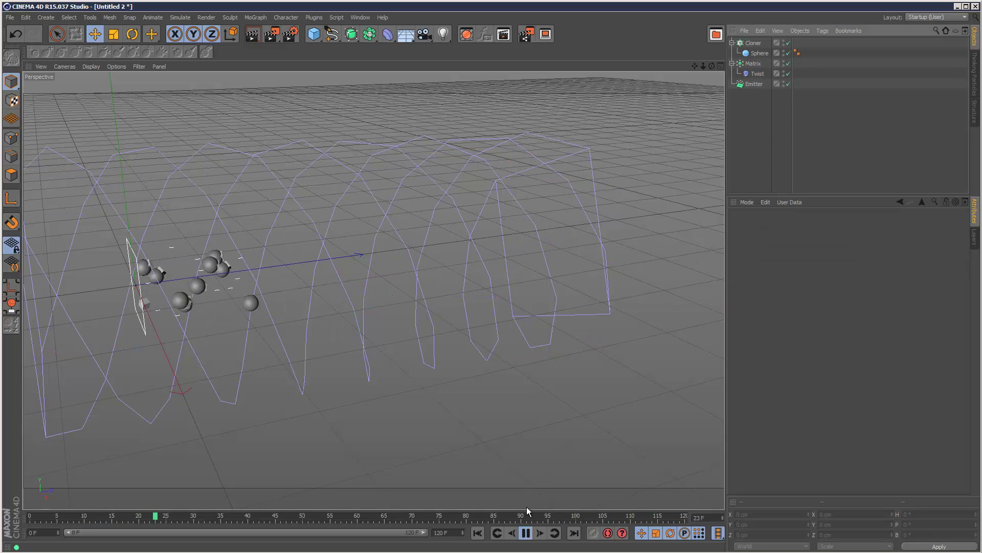
pyautogui.click(526, 532)
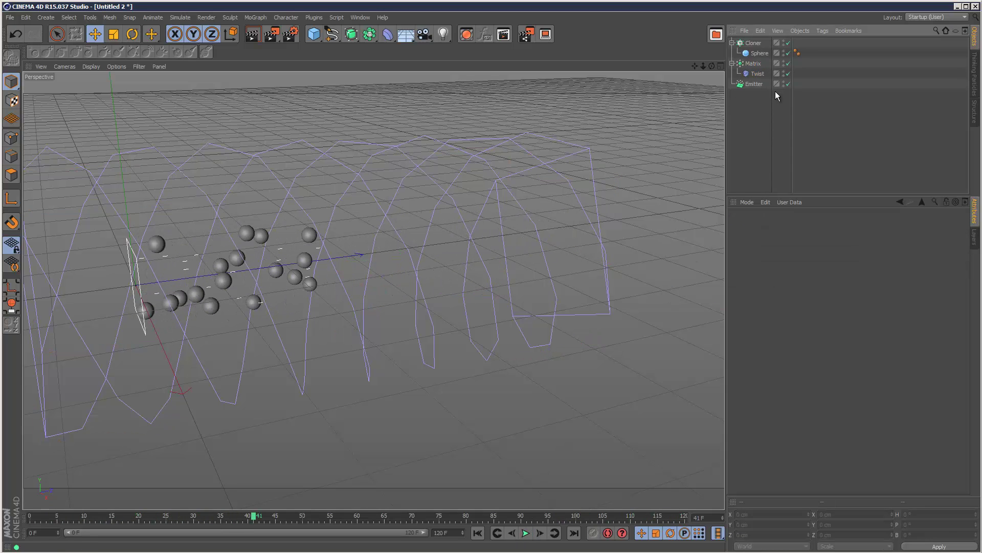
# Group the Cloner into a Null with Alt+G, move Twist under the Cloner, and test-play
pyautogui.click(732, 44)
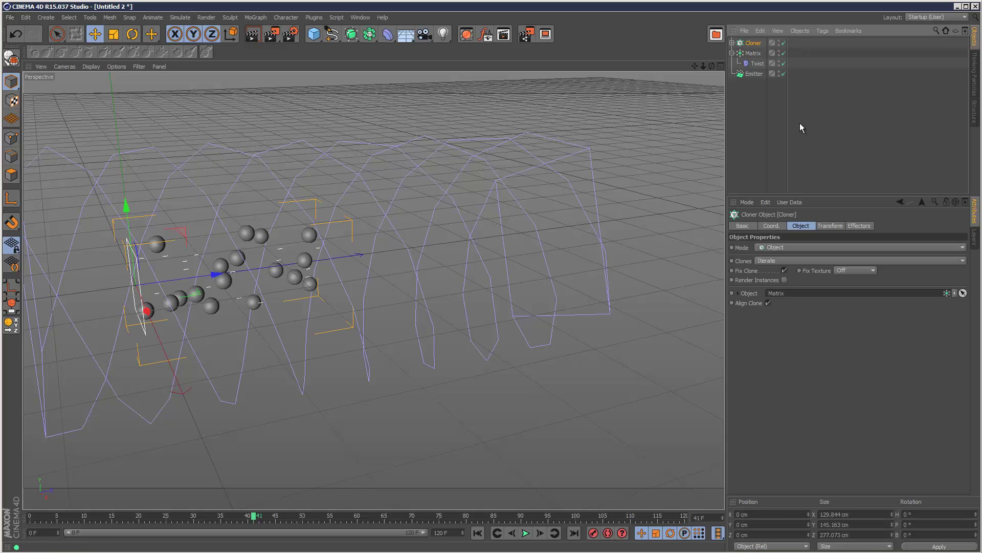
pyautogui.hotkey('alt', 'g')
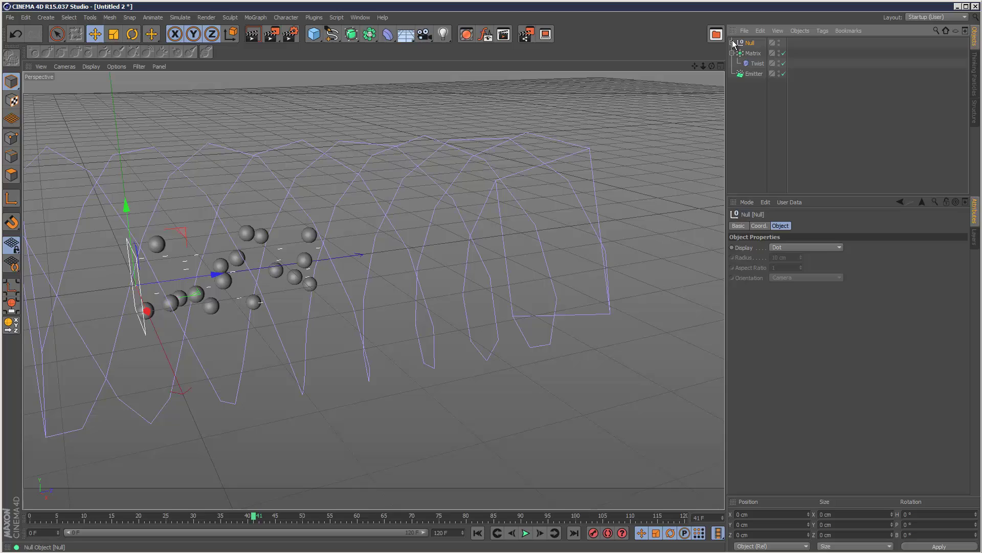
pyautogui.click(759, 74)
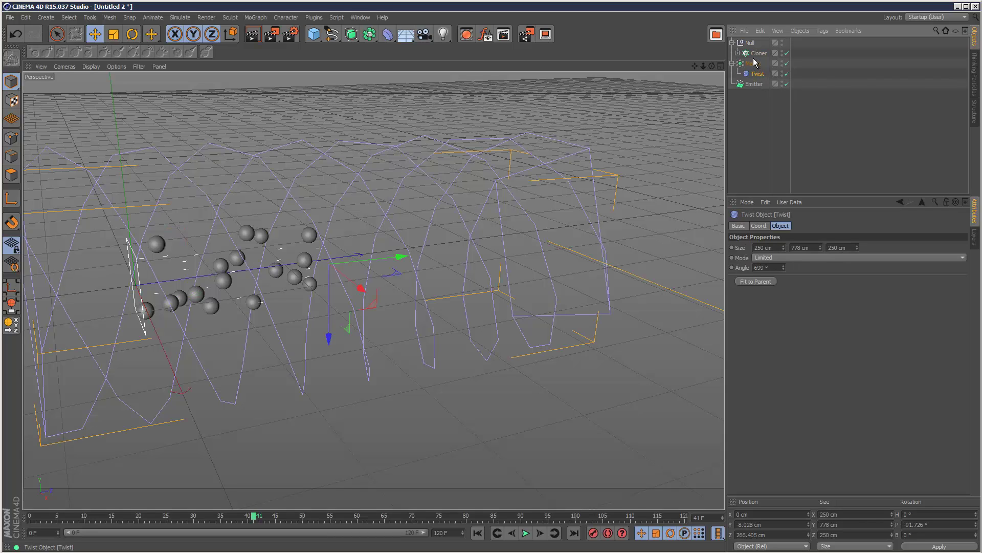
pyautogui.moveTo(754, 62); pyautogui.dragTo(756, 58)
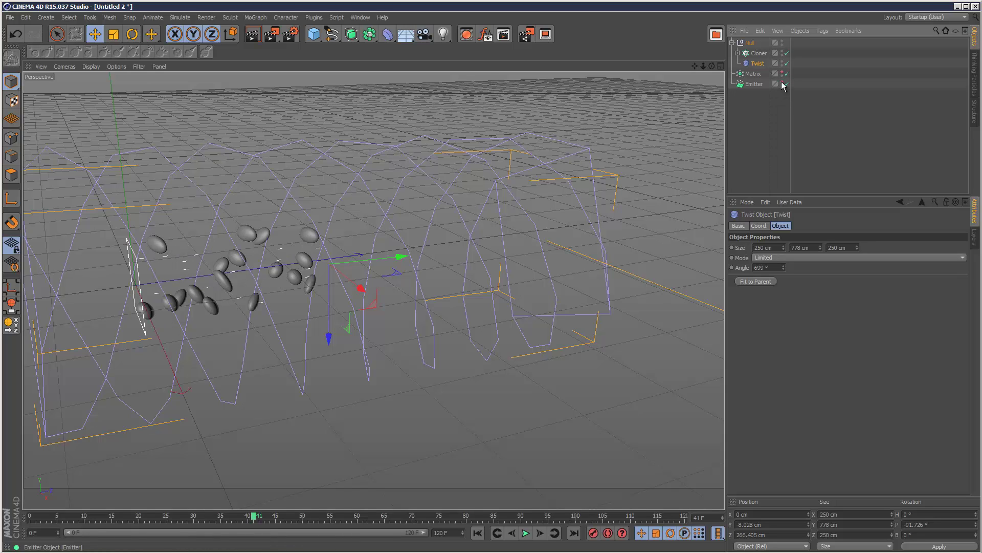
pyautogui.click(477, 533)
pyautogui.click(525, 532)
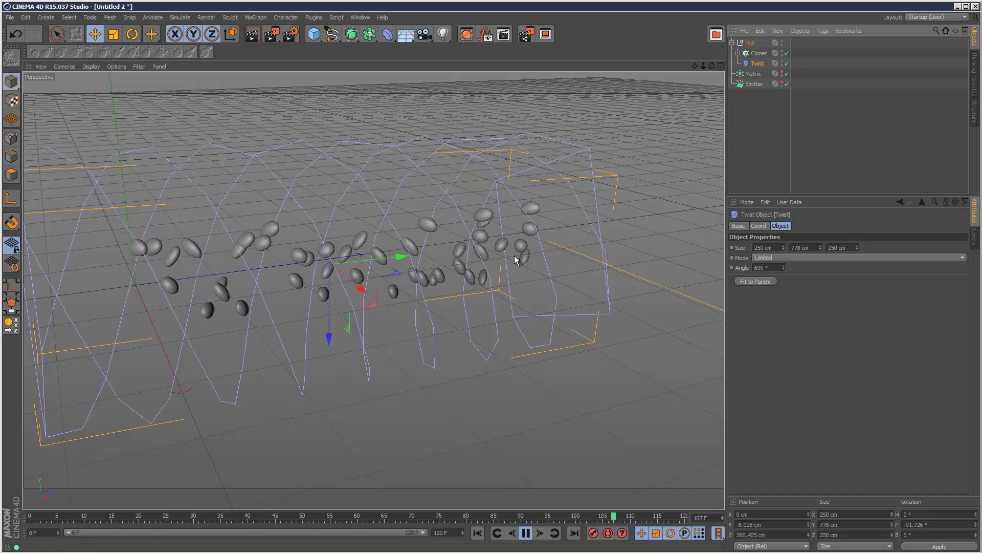
pyautogui.click(527, 534)
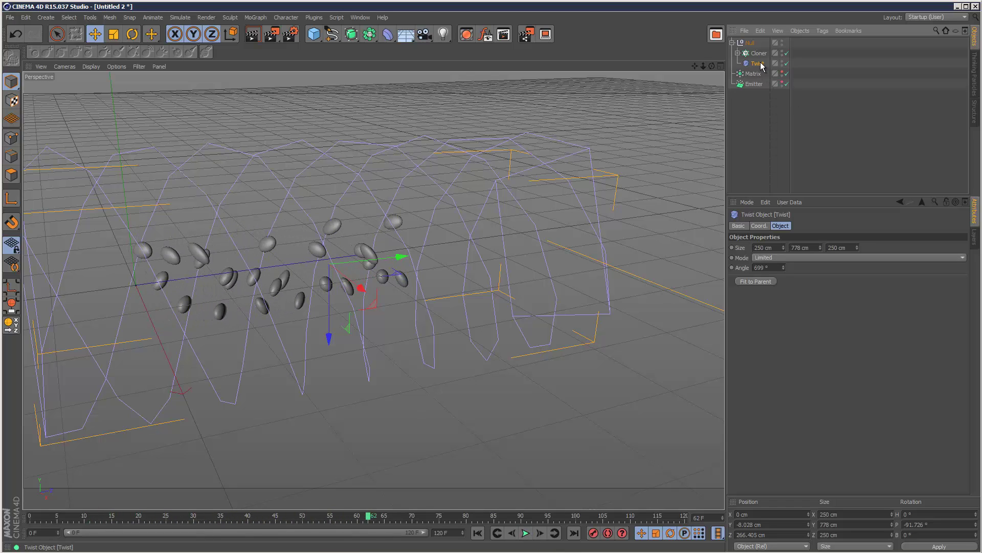
# Move the Twist deformer back under the Matrix and replay from the start
pyautogui.moveTo(760, 76); pyautogui.dragTo(753, 74)
pyautogui.click(478, 533)
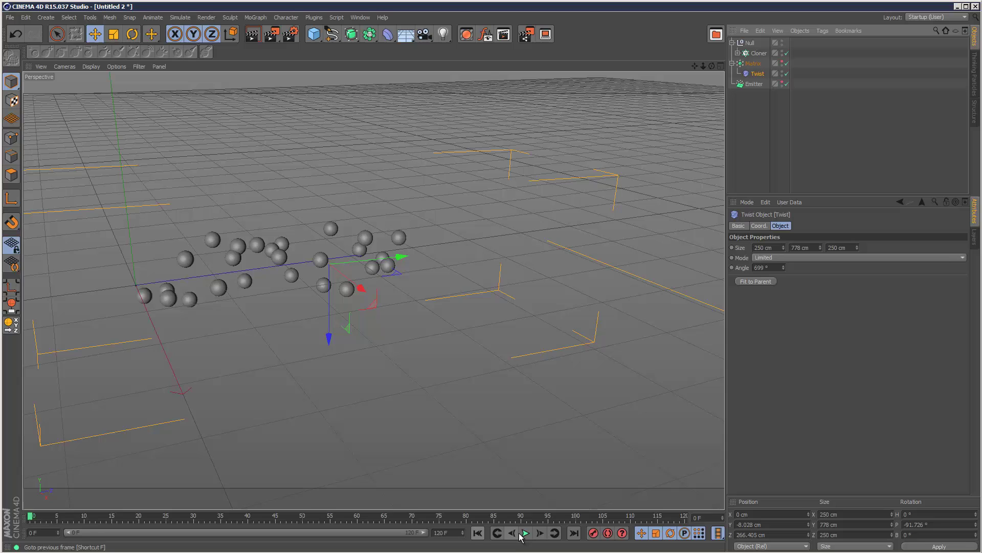
pyautogui.click(525, 533)
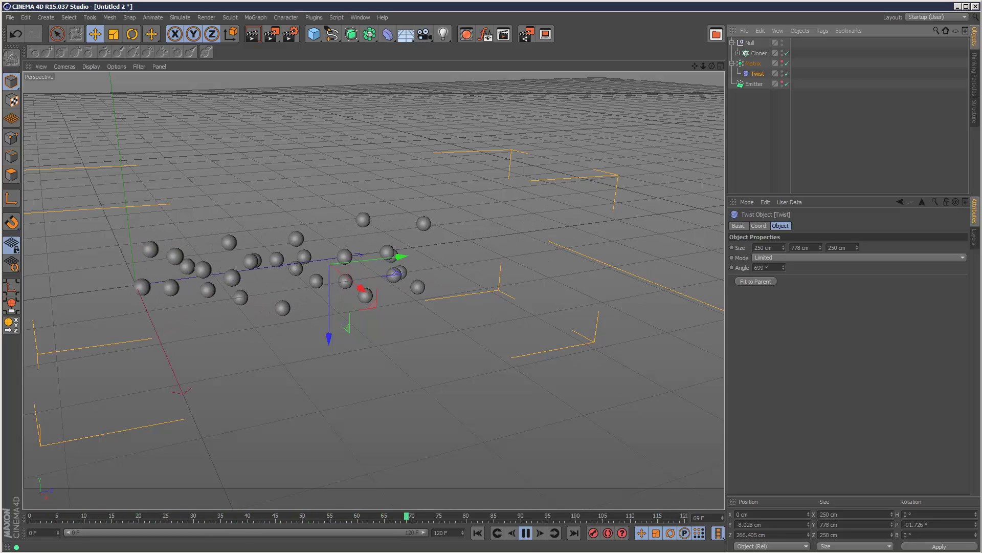
# Stop playback and add a Camera deformer plus a new Camera.1 object
pyautogui.click(377, 69)
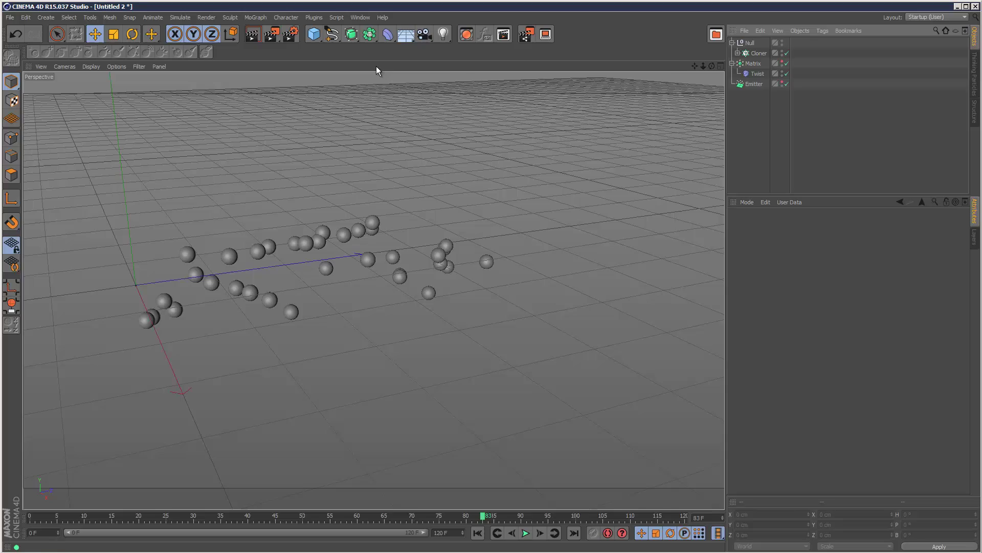
pyautogui.click(388, 35)
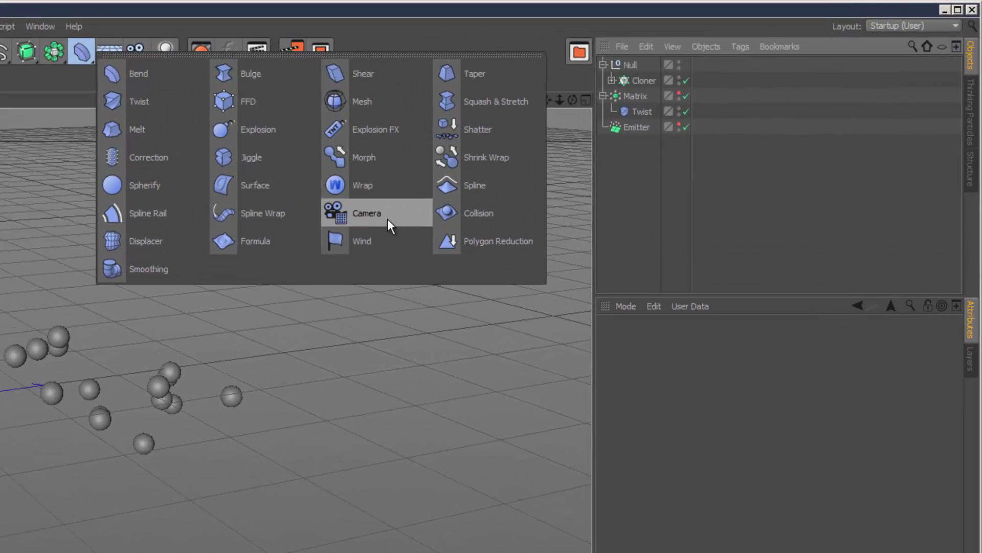
pyautogui.click(368, 211)
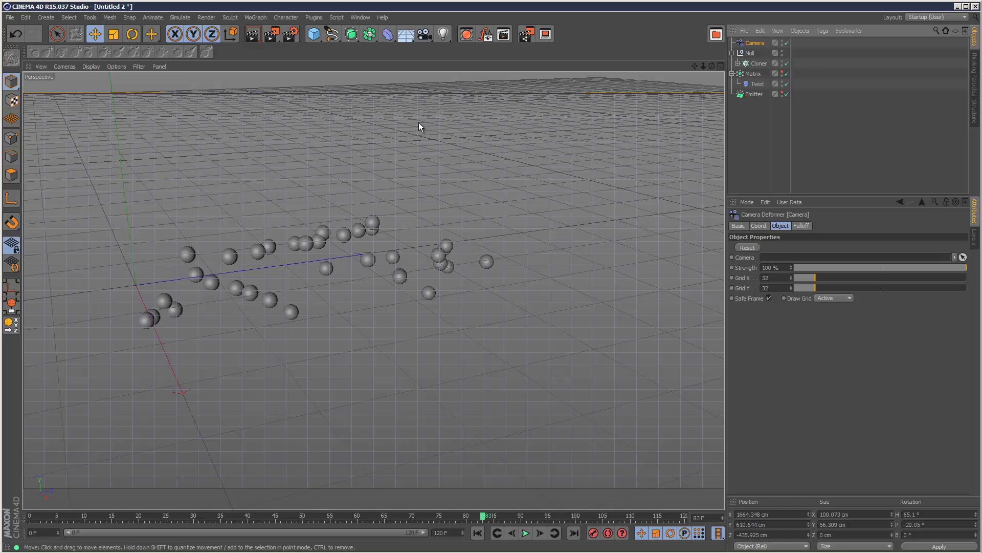
pyautogui.moveTo(431, 33); pyautogui.dragTo(468, 50)
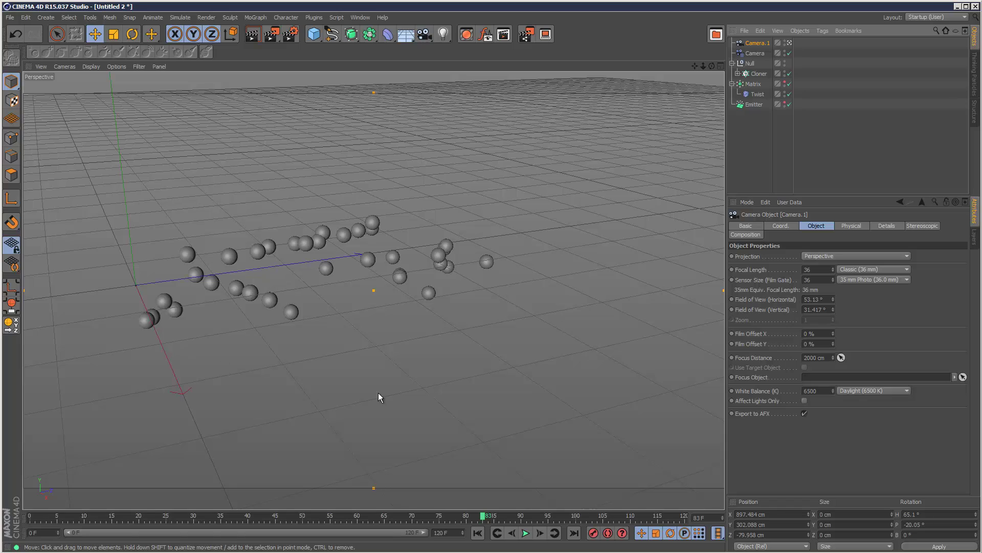
# Link Camera.1 into the Camera deformer's Camera field and parent the deformer under the Matrix
pyautogui.click(754, 53)
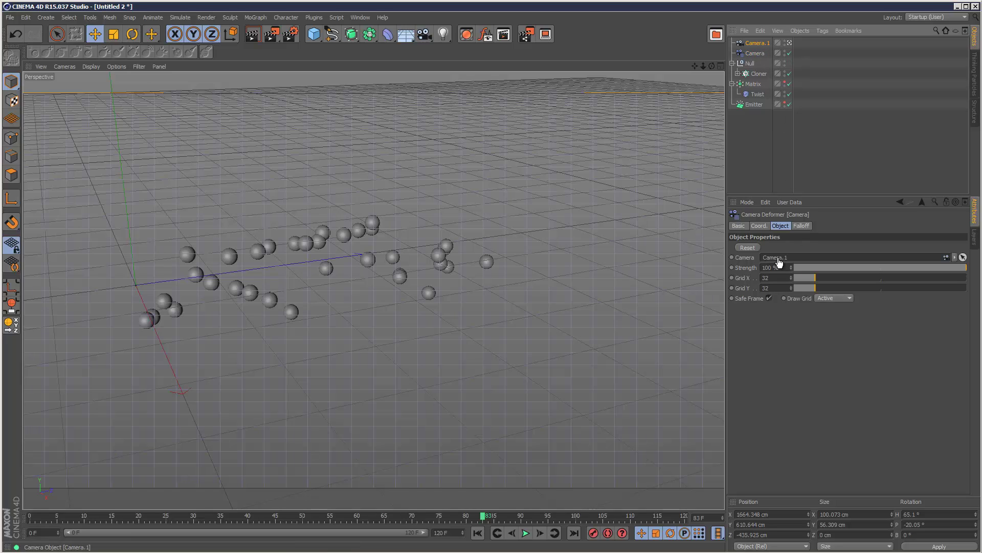
pyautogui.moveTo(777, 261); pyautogui.dragTo(779, 262)
pyautogui.moveTo(757, 90); pyautogui.dragTo(755, 90)
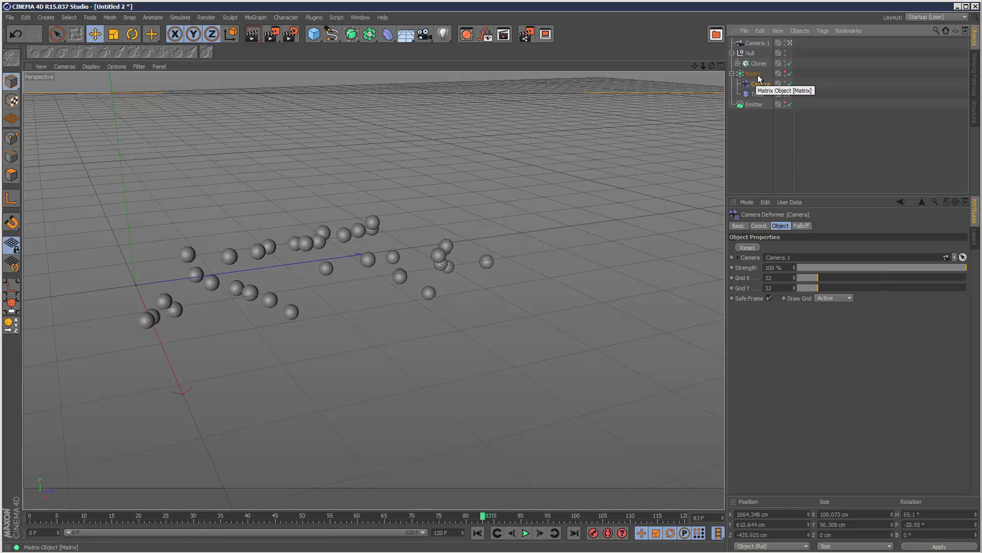
# Expand the Matrix and delete the Twist deformer
pyautogui.click(789, 73)
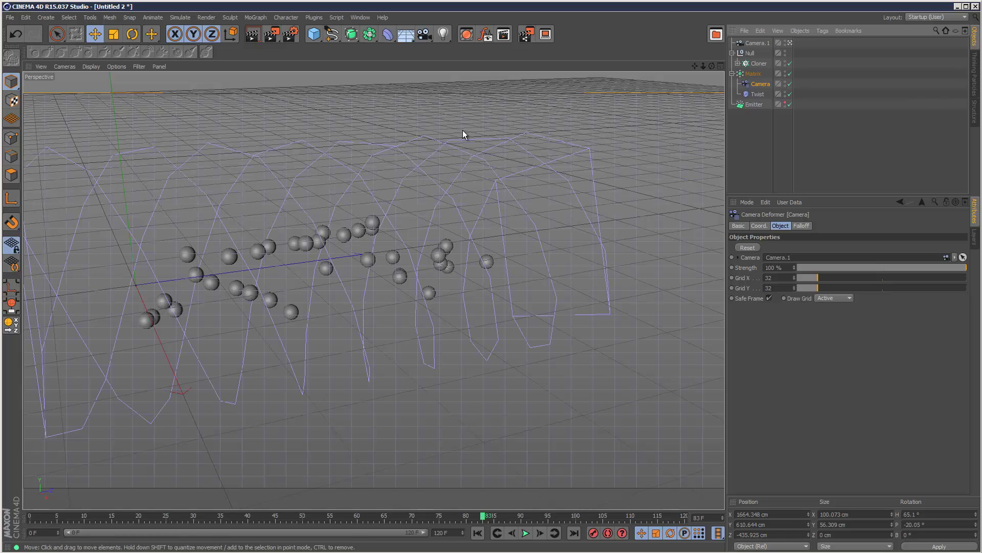
pyautogui.click(763, 94)
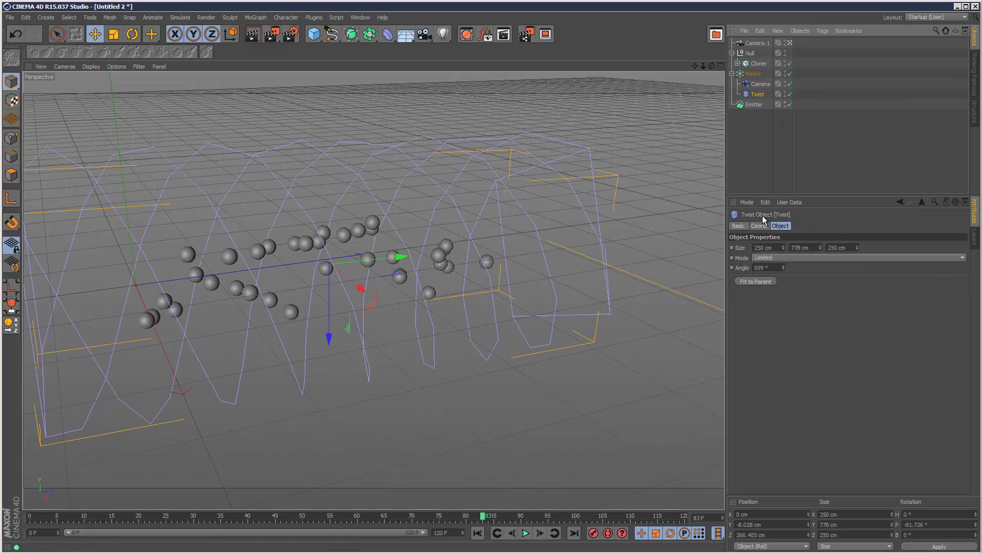
pyautogui.press('Delete')
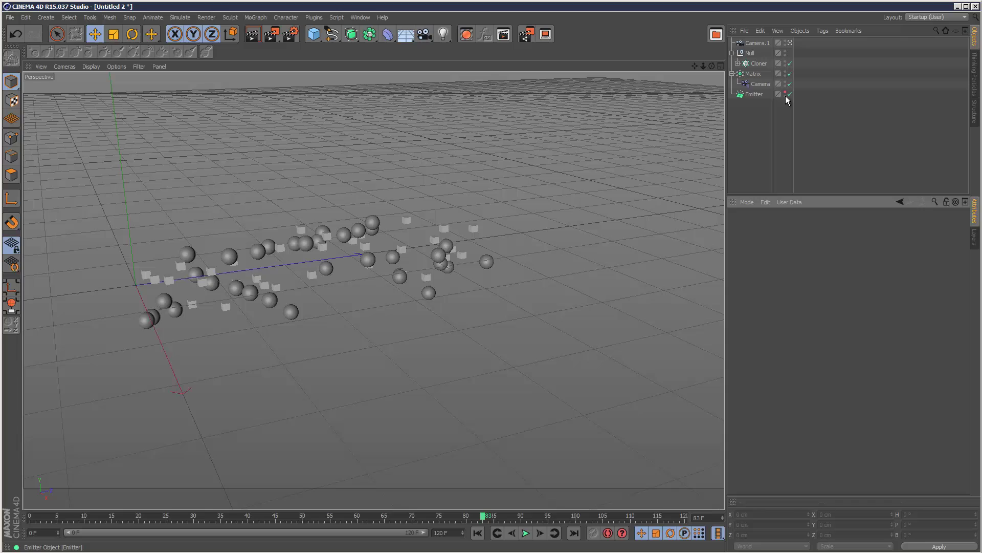
# Replay the animation, stop at frame 65, and select the Camera deformer under Matrix
pyautogui.click(760, 75)
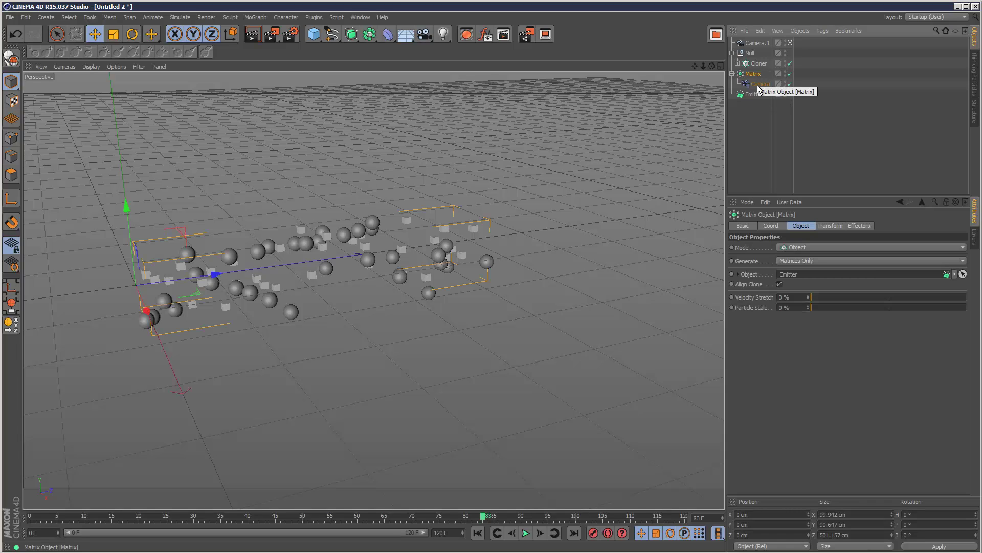
pyautogui.moveTo(760, 90); pyautogui.dragTo(763, 81)
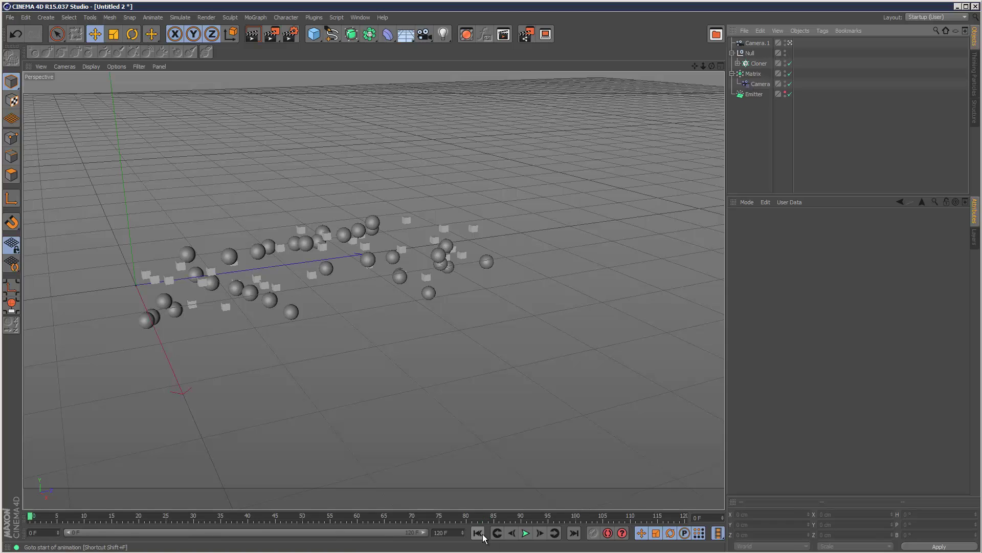
pyautogui.click(526, 532)
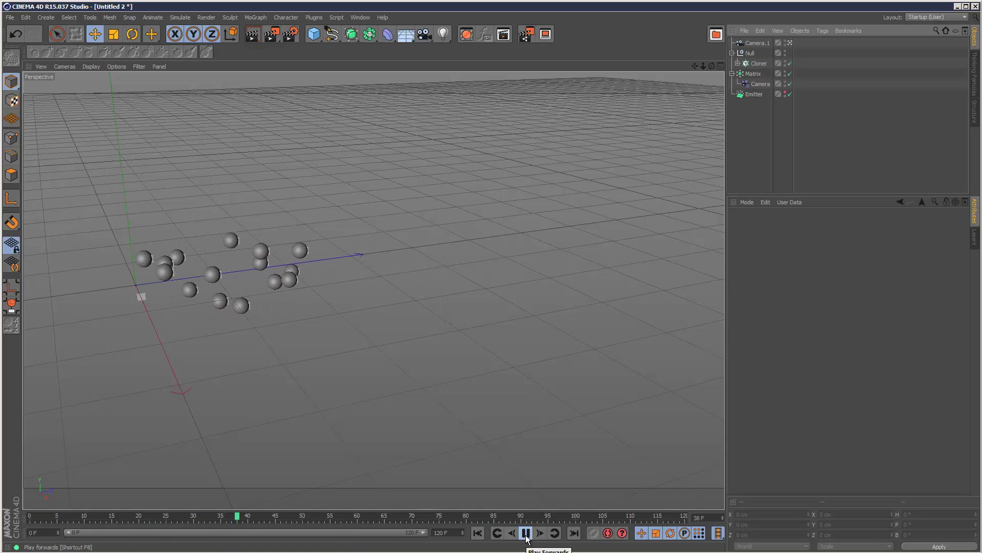
pyautogui.click(526, 533)
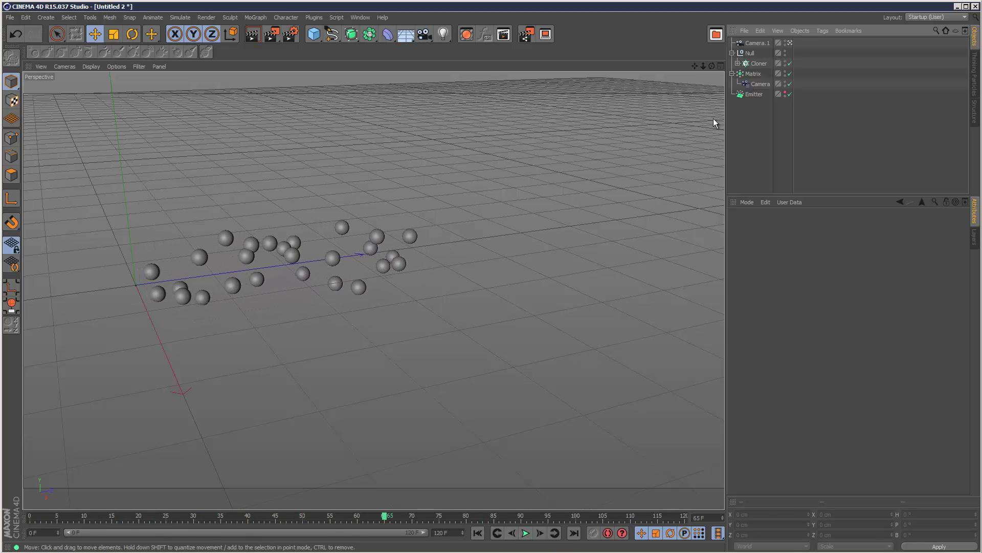
pyautogui.click(761, 83)
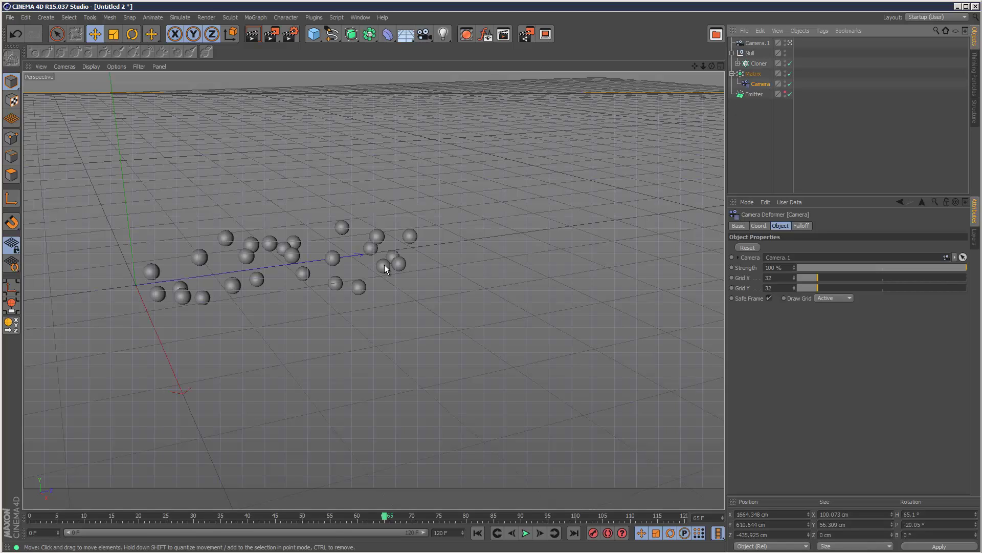
# Switch to Points mode, select a grid point, and choose the Magnet tool
pyautogui.rightClick(469, 240)
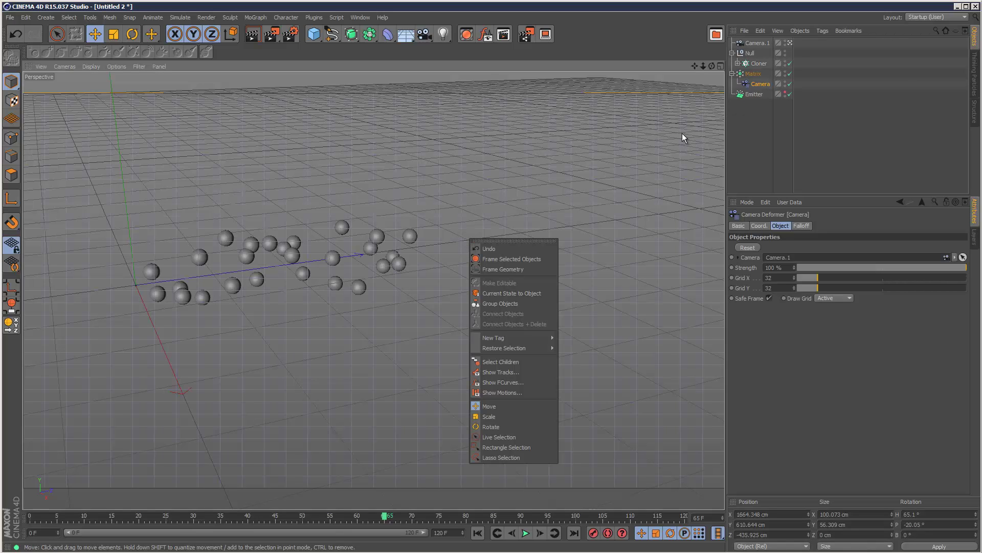
pyautogui.click(10, 140)
pyautogui.click(11, 140)
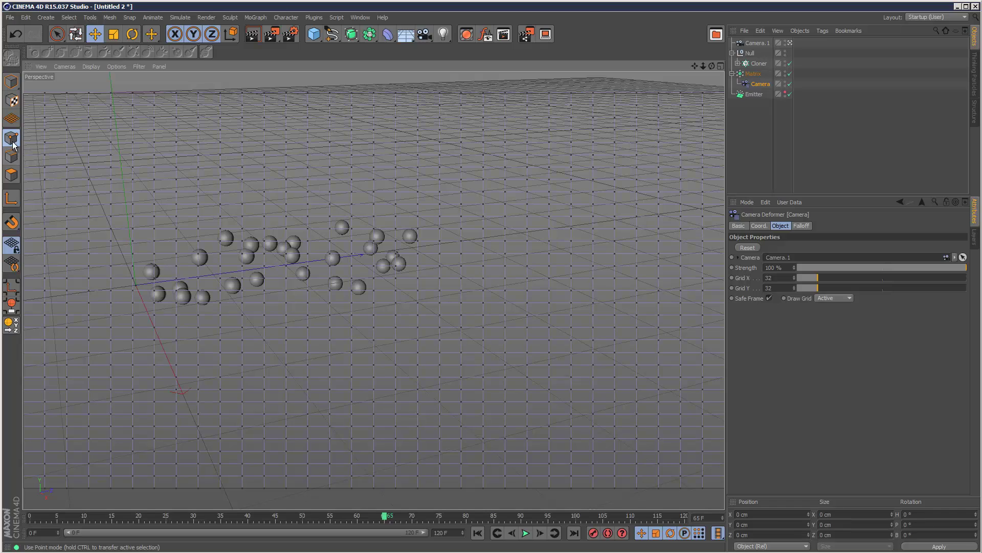
pyautogui.click(373, 258)
pyautogui.rightClick(373, 259)
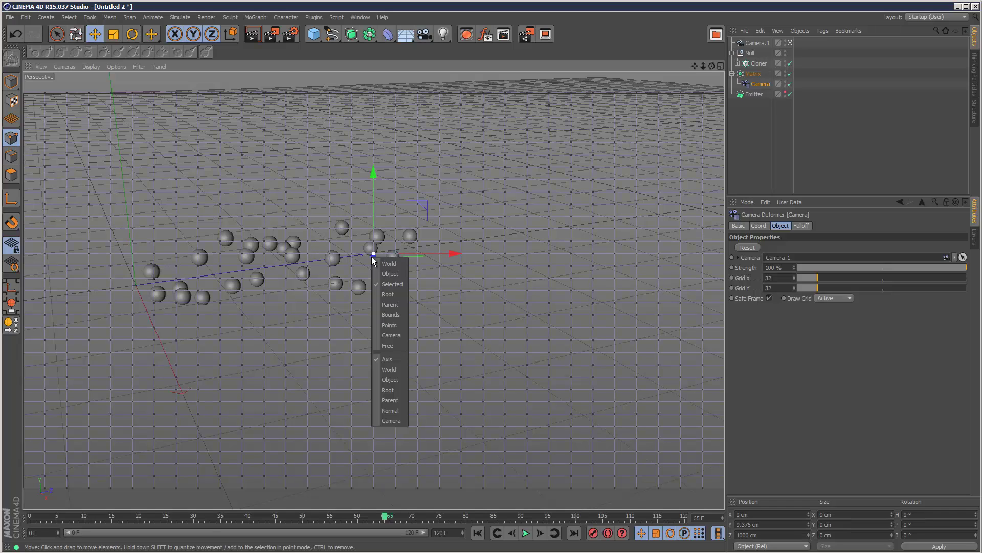
pyautogui.rightClick(431, 275)
pyautogui.click(474, 399)
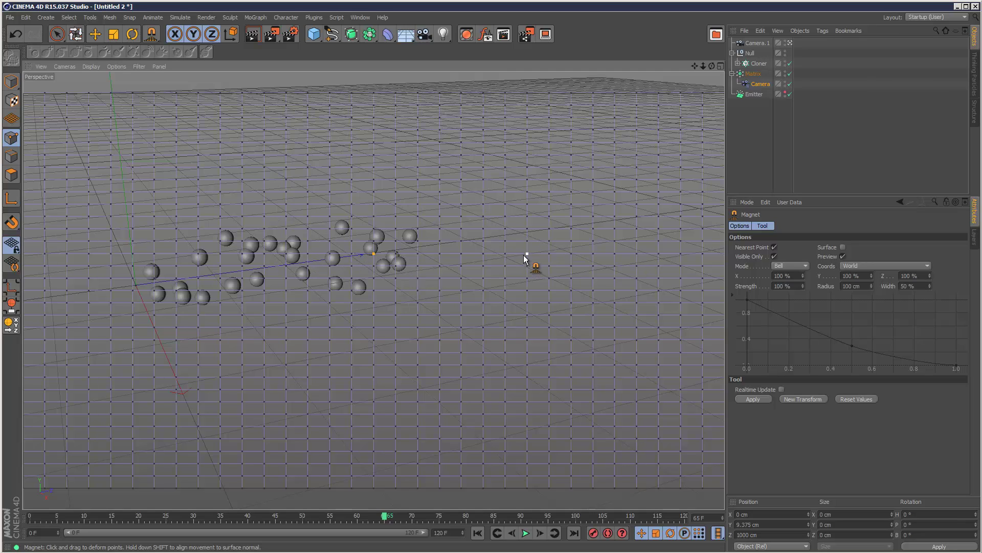
# Shrink the magnet radius and pull the grid point upward into a hump
pyautogui.moveTo(871, 287); pyautogui.dragTo(870, 285)
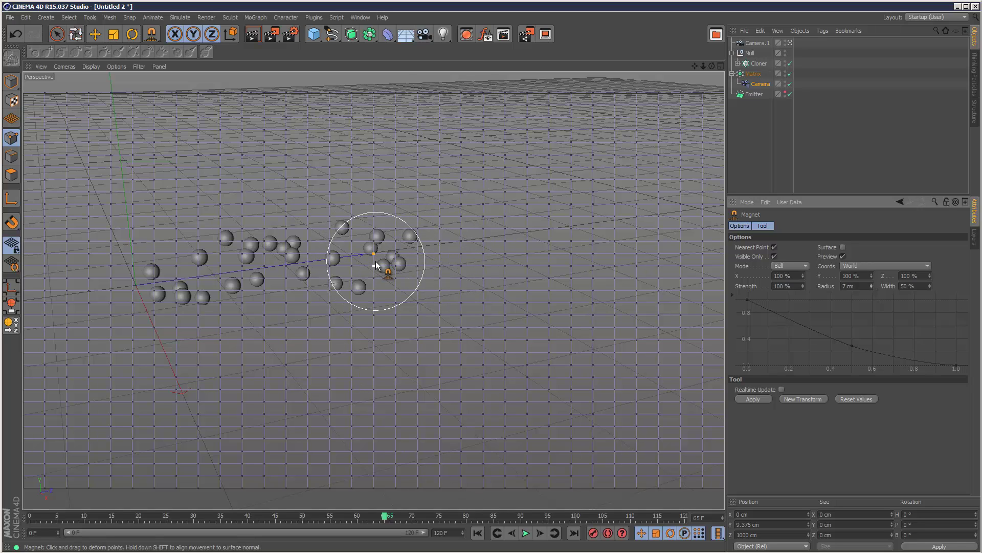
pyautogui.moveTo(378, 255)
pyautogui.mouseDown()
pyautogui.moveTo(381, 209)
pyautogui.moveTo(381, 243)
pyautogui.moveTo(422, 222)
pyautogui.mouseUp()
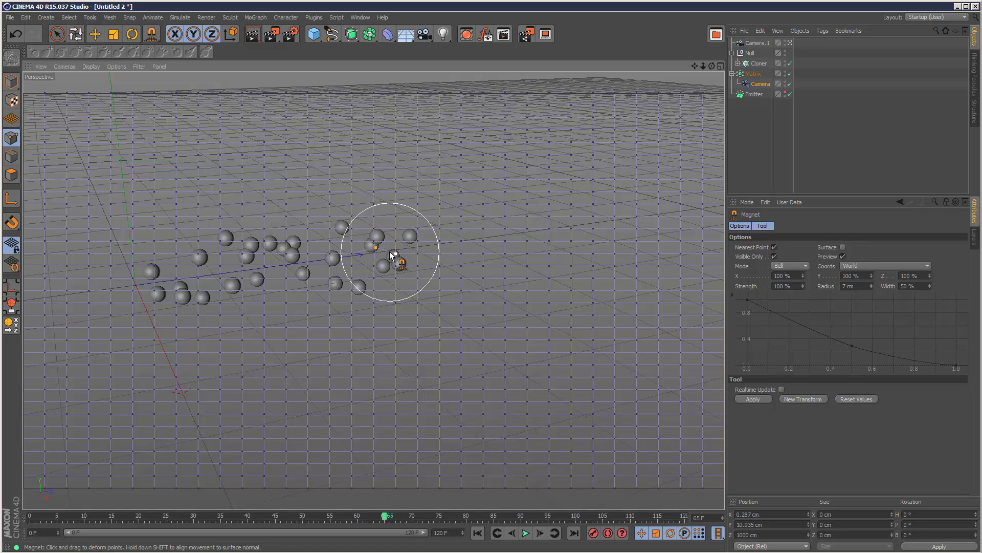
pyautogui.press('space')
pyautogui.click(404, 259)
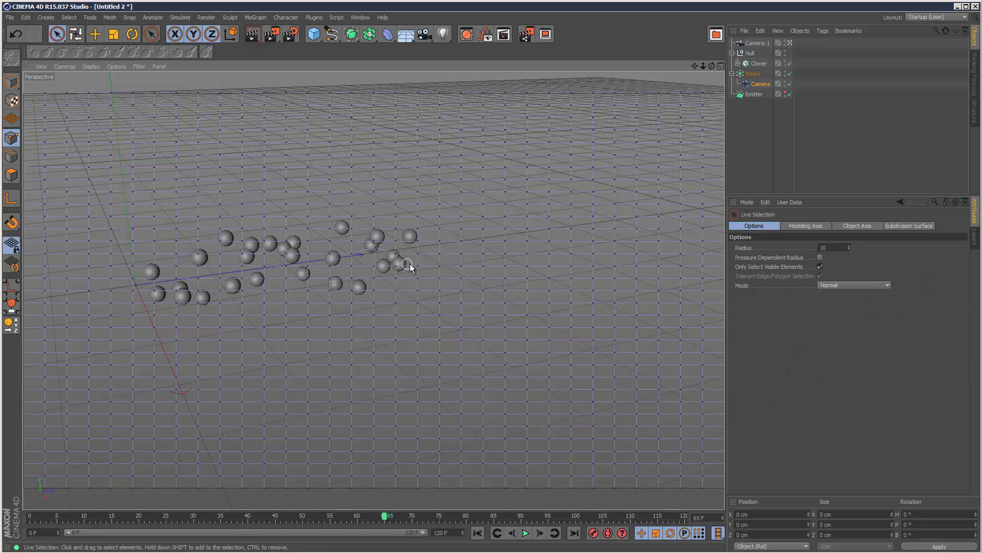
pyautogui.rightClick(410, 264)
# With the Magnet, pull the grid points up into an arch over the spheres, then replay from frame 0
pyautogui.click(433, 390)
pyautogui.moveTo(394, 256)
pyautogui.mouseDown()
pyautogui.moveTo(398, 219)
pyautogui.moveTo(399, 235)
pyautogui.moveTo(425, 226)
pyautogui.moveTo(398, 226)
pyautogui.moveTo(400, 213)
pyautogui.moveTo(360, 227)
pyautogui.moveTo(338, 199)
pyautogui.moveTo(338, 229)
pyautogui.moveTo(370, 209)
pyautogui.moveTo(363, 259)
pyautogui.moveTo(414, 241)
pyautogui.moveTo(446, 258)
pyautogui.moveTo(444, 194)
pyautogui.moveTo(392, 199)
pyautogui.moveTo(408, 171)
pyautogui.mouseUp()
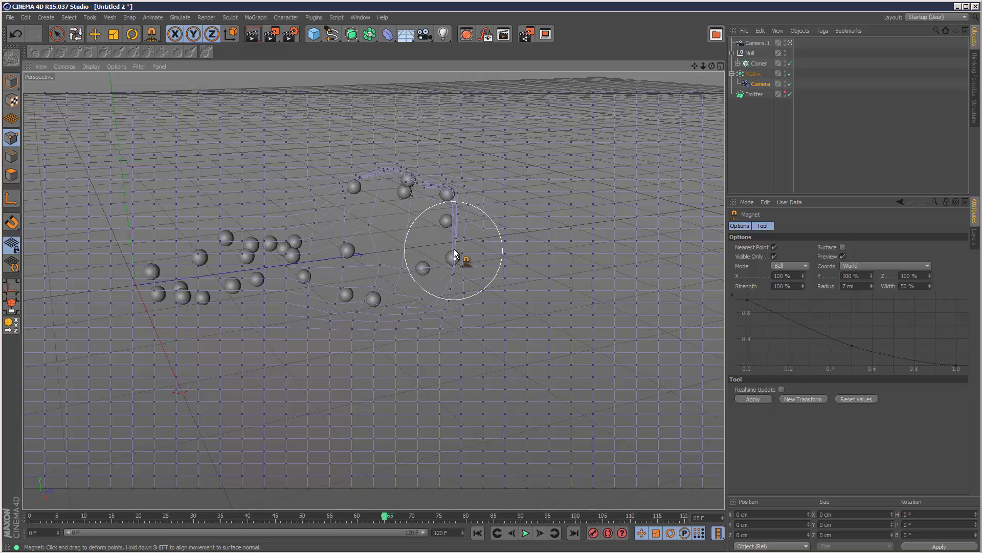
pyautogui.moveTo(455, 253)
pyautogui.mouseDown()
pyautogui.moveTo(460, 208)
pyautogui.moveTo(480, 203)
pyautogui.mouseUp()
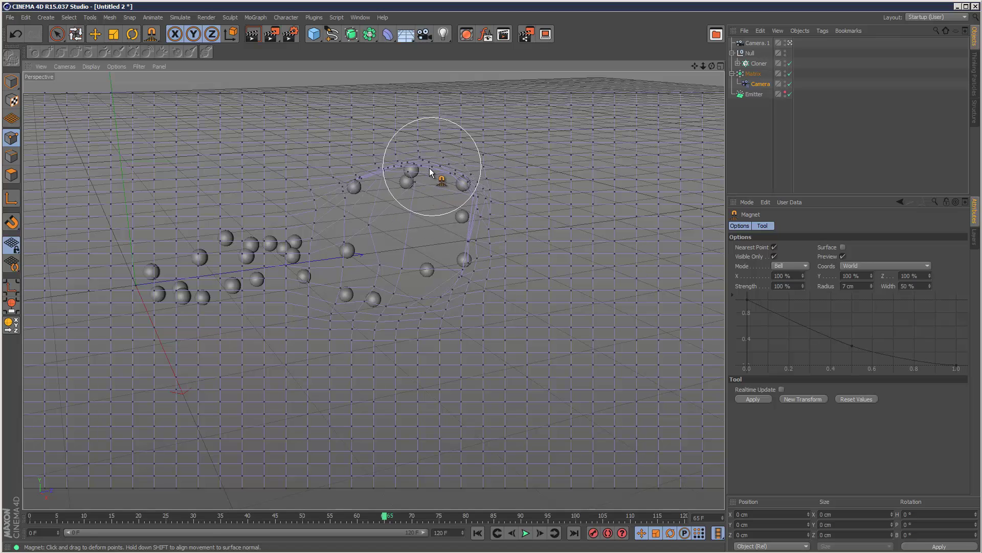
pyautogui.moveTo(430, 172)
pyautogui.mouseDown()
pyautogui.moveTo(395, 156)
pyautogui.moveTo(407, 172)
pyautogui.moveTo(496, 174)
pyautogui.mouseUp()
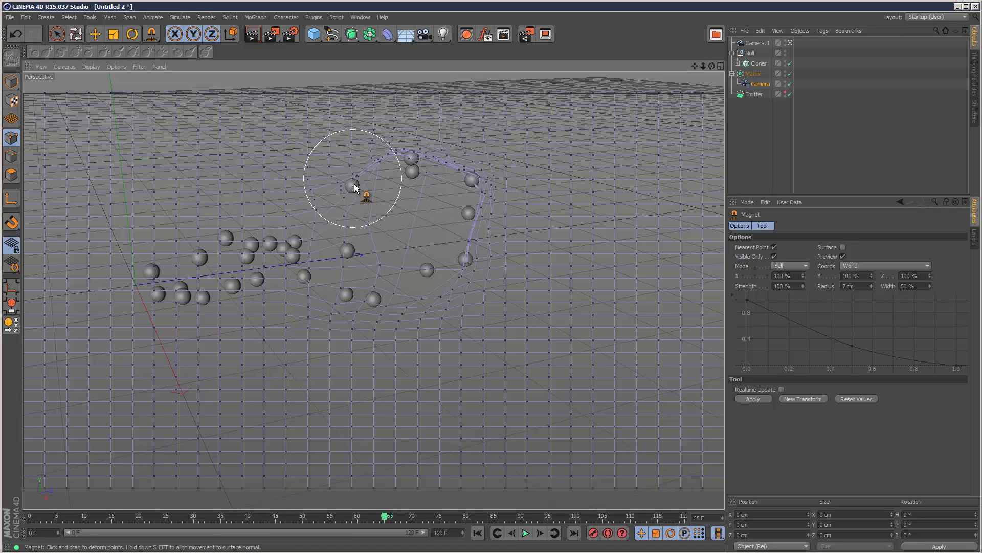
pyautogui.moveTo(357, 179); pyautogui.dragTo(345, 175)
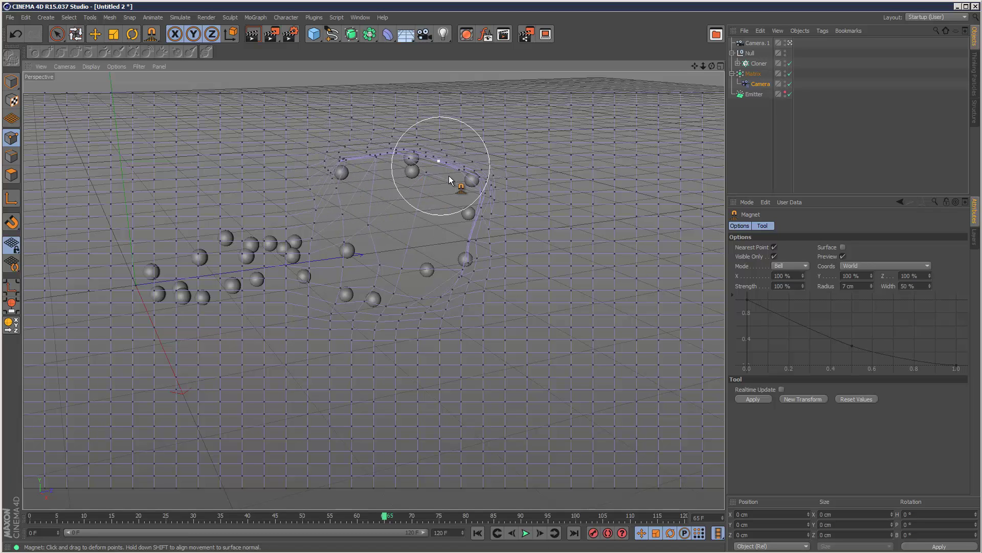
pyautogui.click(477, 533)
pyautogui.click(526, 532)
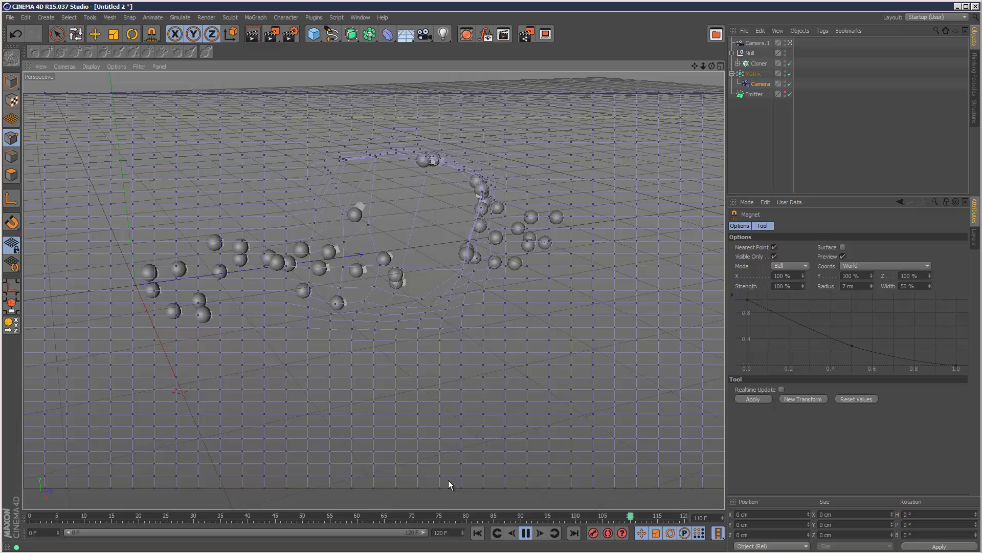
# At frame 42, drag the grid down-left and stretch it right into a loop, stopping at frame 90
pyautogui.click(526, 533)
pyautogui.moveTo(229, 302)
pyautogui.mouseDown()
pyautogui.moveTo(219, 307)
pyautogui.moveTo(251, 333)
pyautogui.moveTo(207, 338)
pyautogui.moveTo(205, 366)
pyautogui.moveTo(148, 313)
pyautogui.moveTo(122, 320)
pyautogui.moveTo(124, 302)
pyautogui.mouseUp()
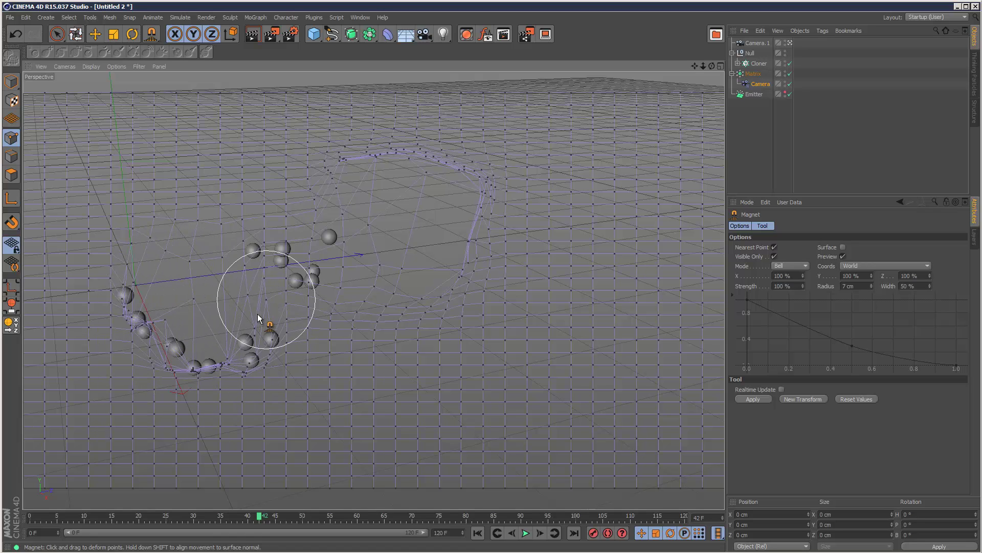
pyautogui.moveTo(258, 318); pyautogui.dragTo(259, 342)
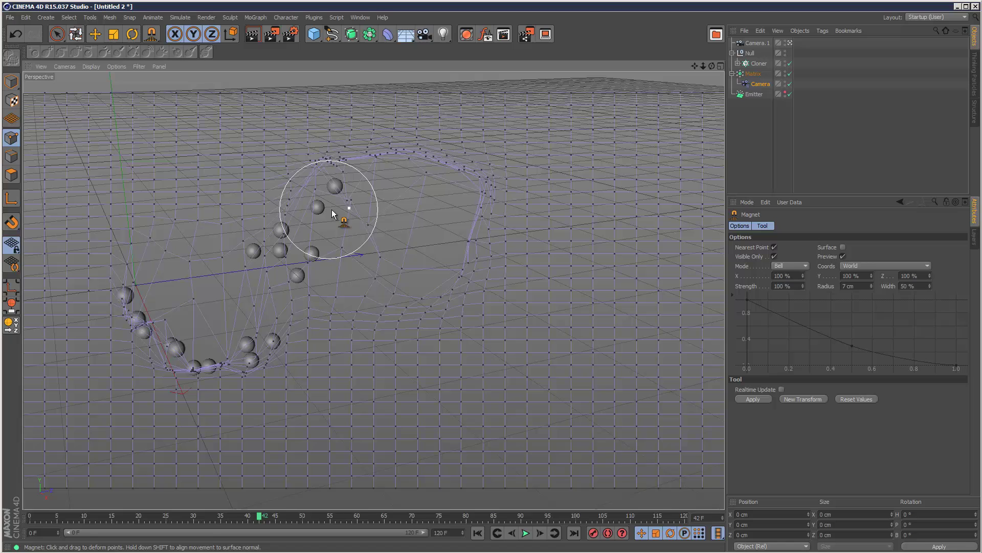
pyautogui.moveTo(333, 212)
pyautogui.mouseDown()
pyautogui.moveTo(480, 214)
pyautogui.moveTo(577, 264)
pyautogui.moveTo(671, 296)
pyautogui.moveTo(596, 321)
pyautogui.moveTo(703, 342)
pyautogui.mouseUp()
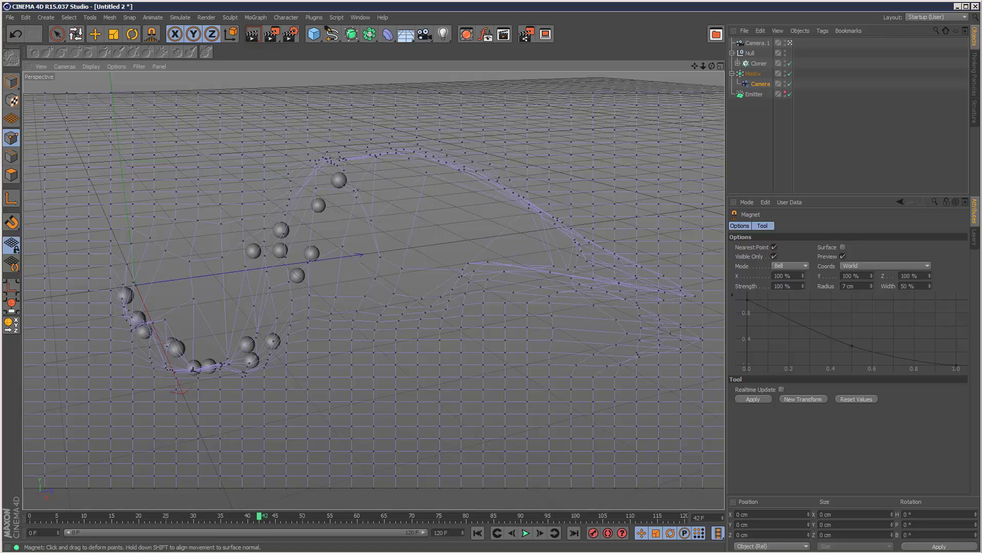
pyautogui.click(527, 533)
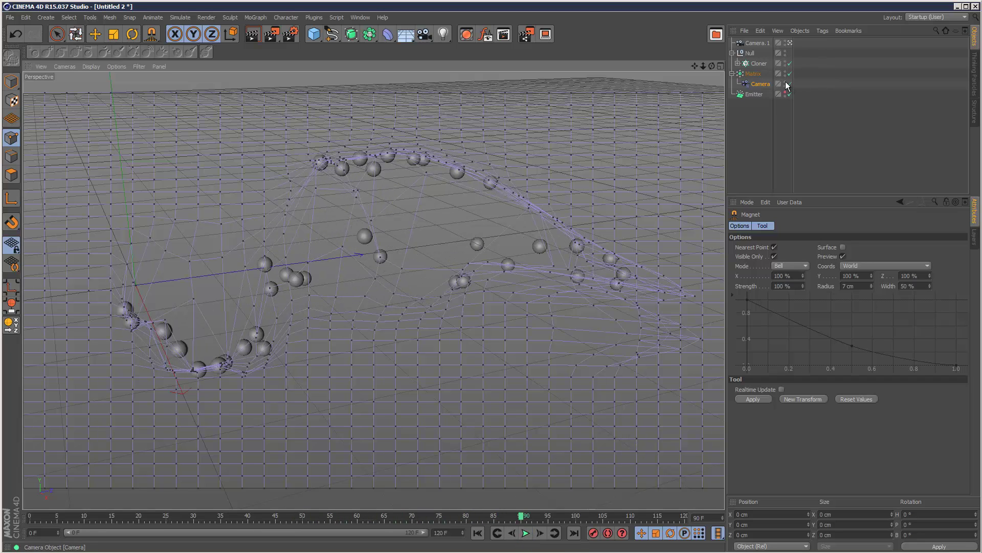
# Hide the Camera deformer's wireframe and deselect everything to watch the spheres follow the path
pyautogui.click(787, 84)
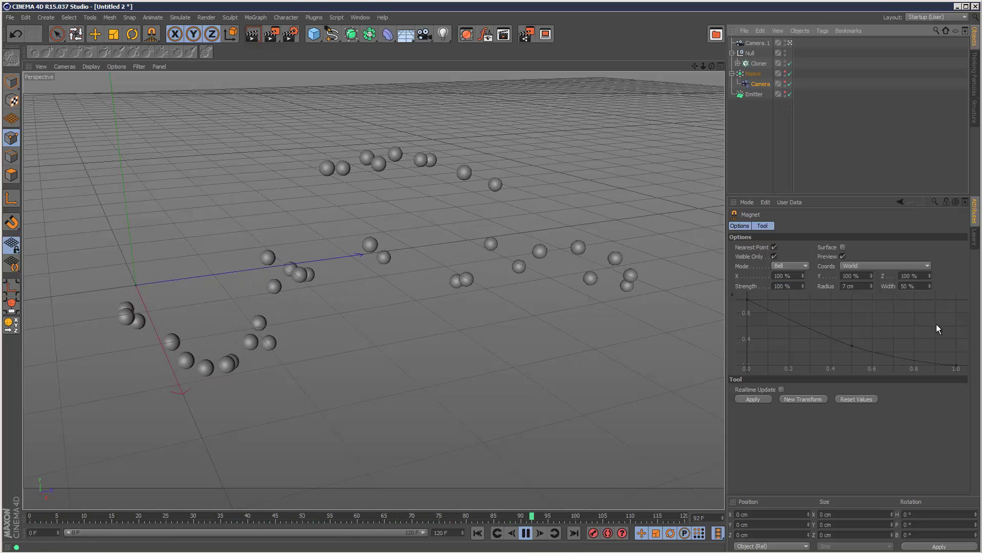
pyautogui.click(876, 157)
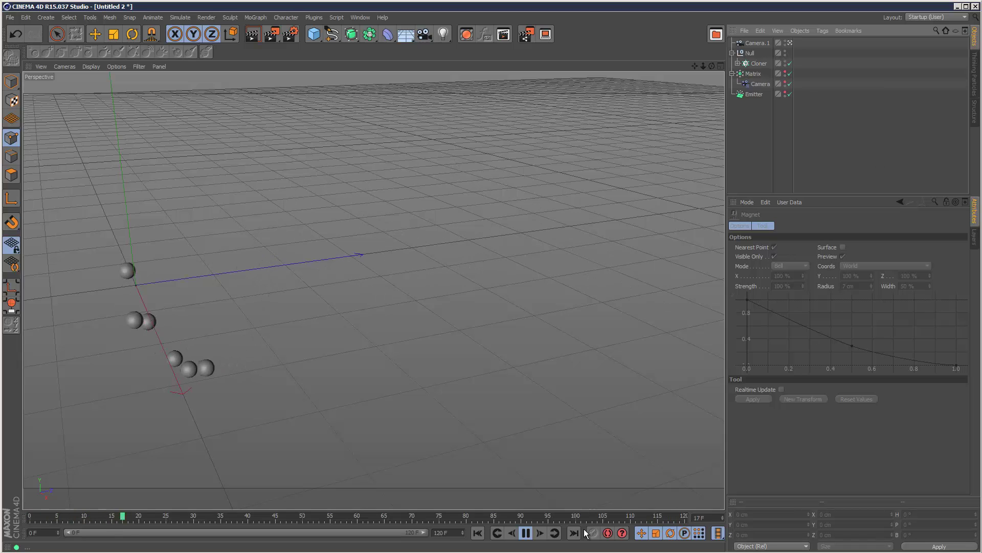